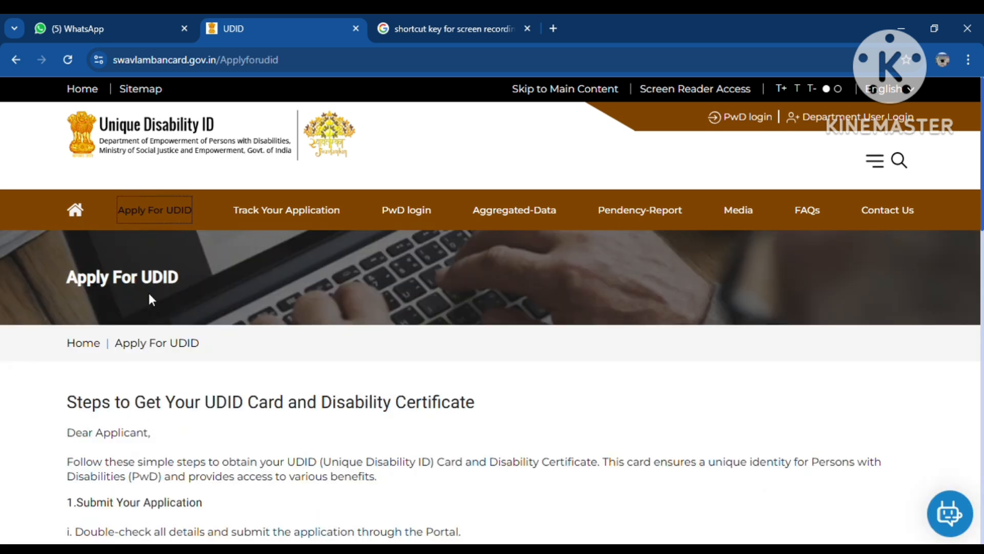
Step: Confirm having read and understood the process and continue to the Apply For UDID options
scroll(149, 292, "down", 3)
scroll(149, 296, "down", 8)
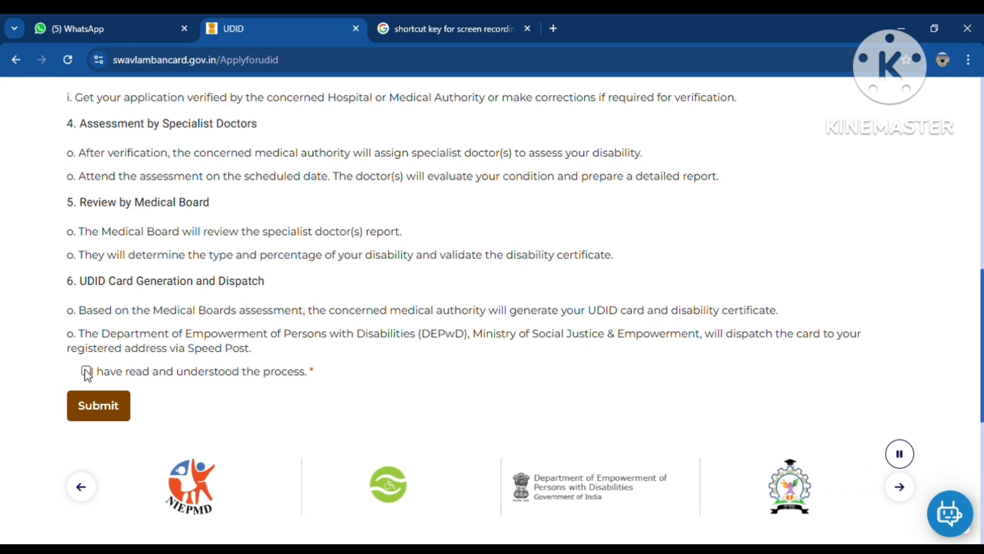
left_click(86, 372)
left_click(97, 406)
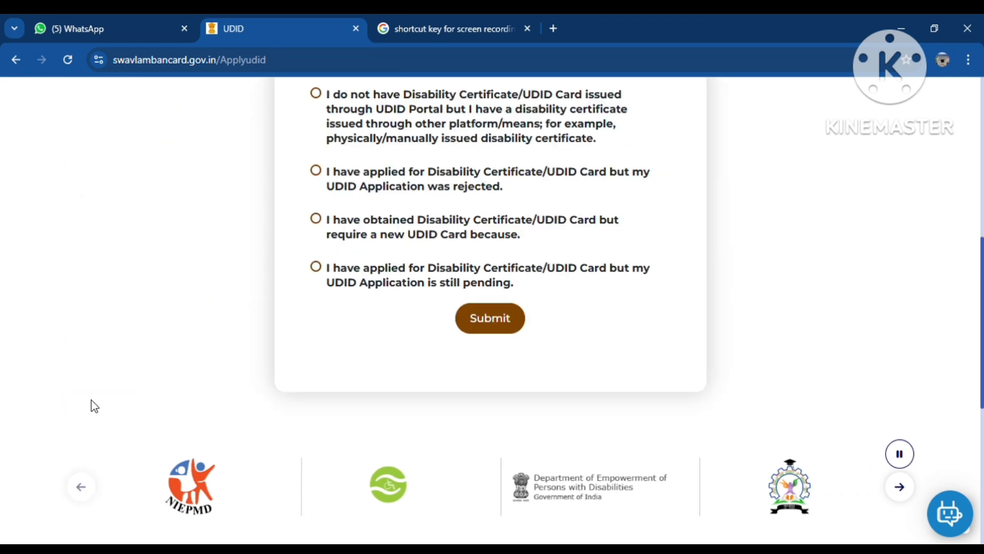
Step: Try the certificate options, ending on 'application was rejected' to reveal its number and birth-date fields
scroll(344, 269, "up", 3)
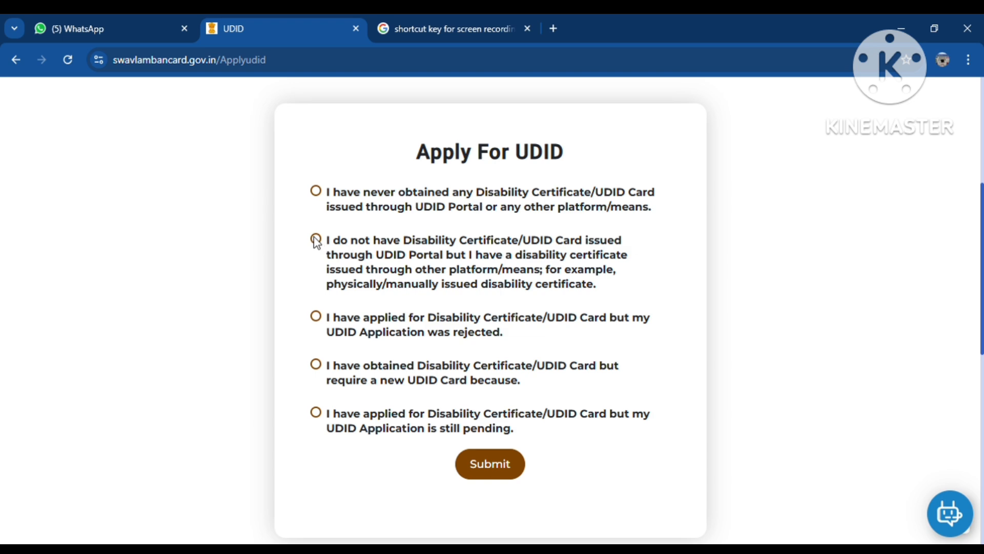
left_click(316, 192)
left_click(316, 240)
left_click(316, 318)
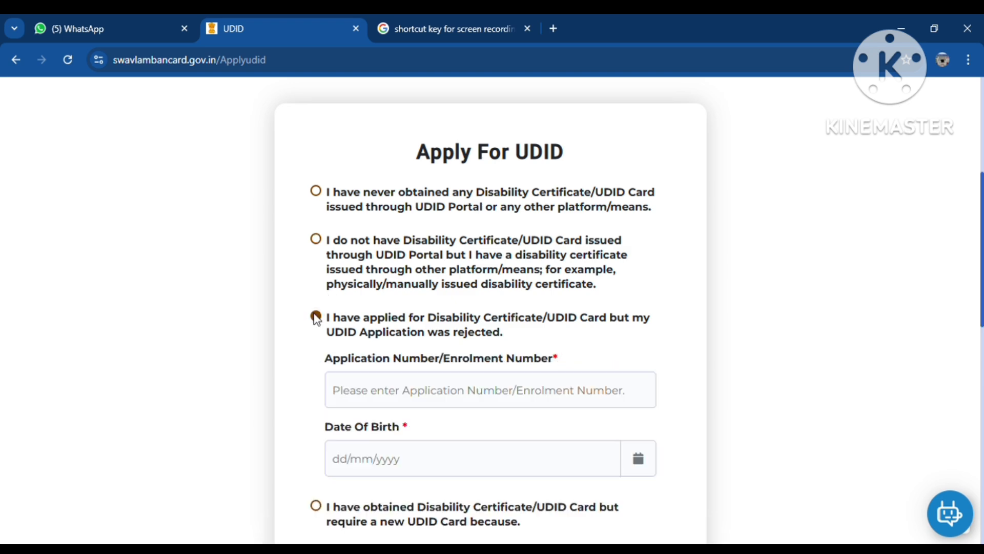
scroll(451, 339, "down", 1)
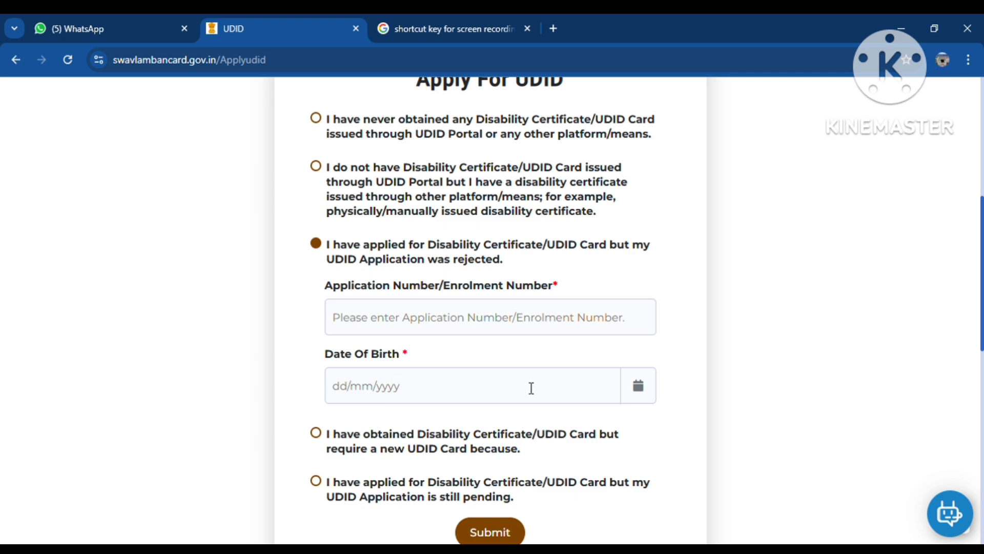
scroll(587, 408, "down", 1)
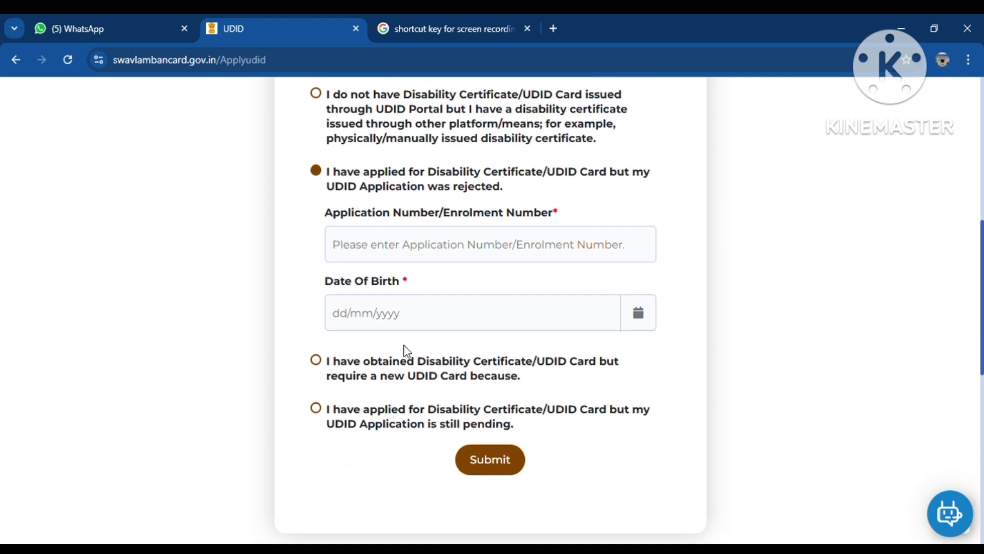
Step: Settle on 'I have never obtained any Disability Certificate/UDID Card' and submit to reach the Registration Form
left_click(317, 362)
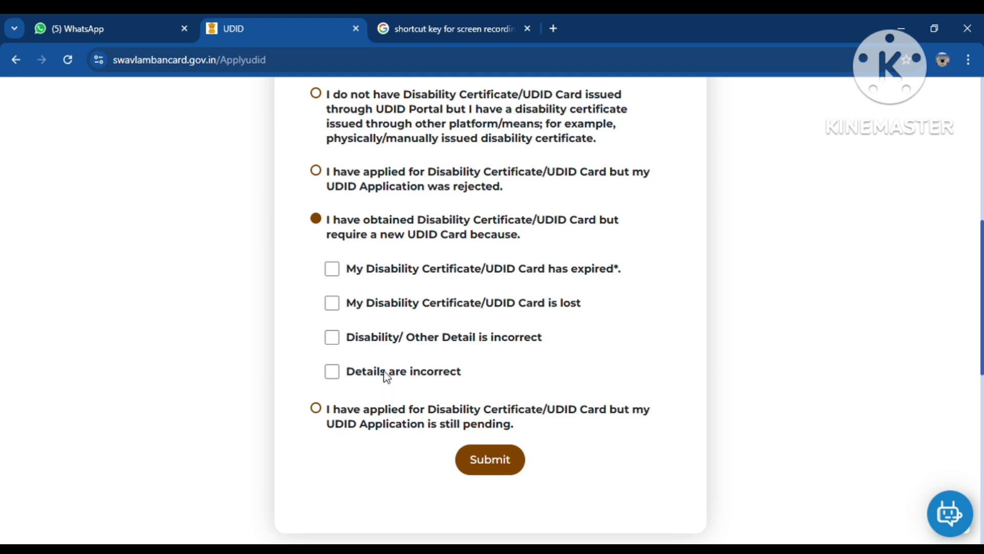
left_click(316, 408)
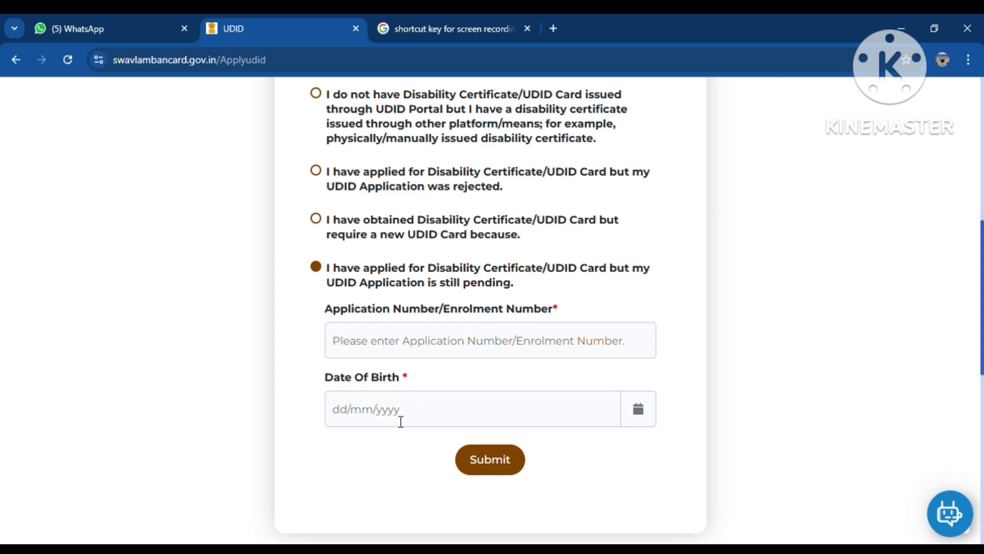
scroll(459, 352, "up", 3)
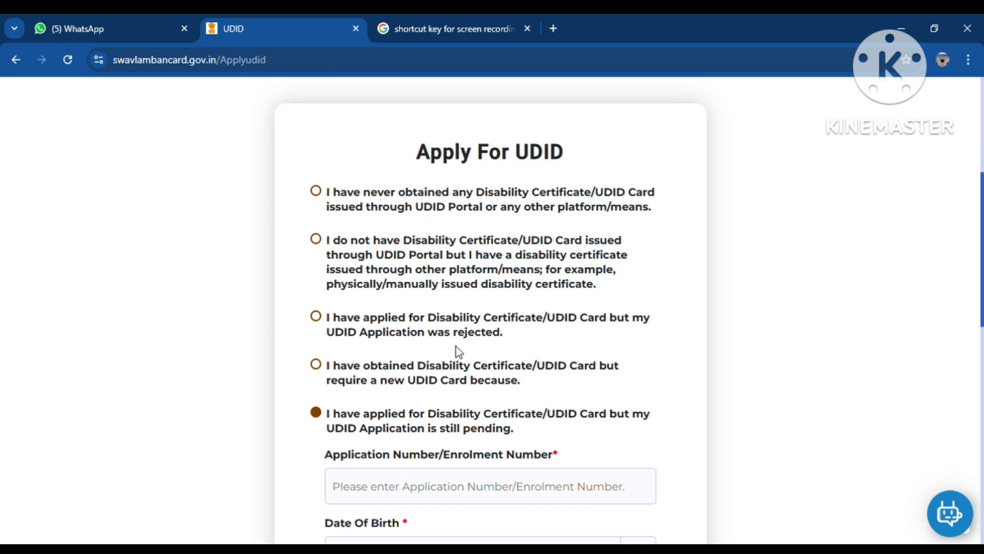
left_click(316, 191)
left_click(485, 466)
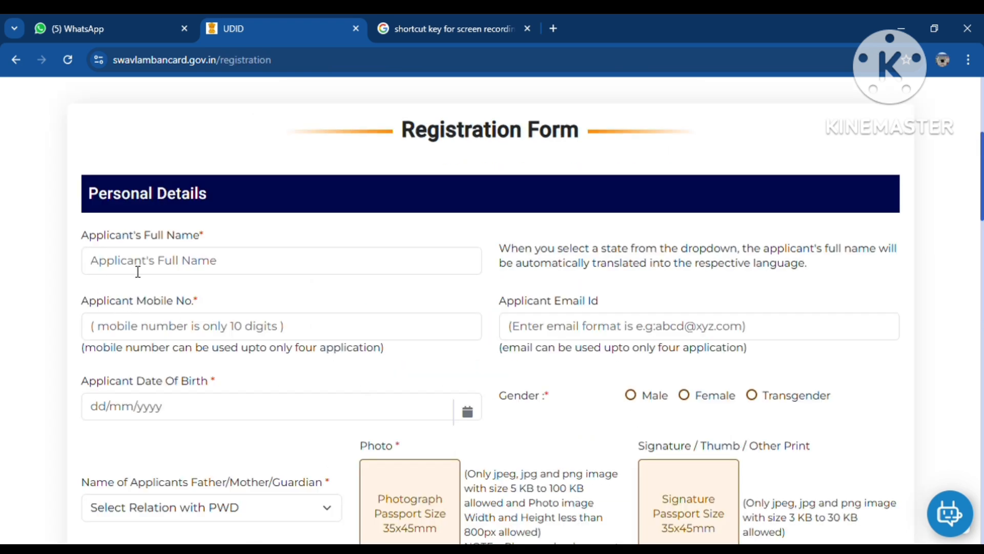
Step: Choose West Bengal as the correspondence State / UT, adding an Applicant Name in Bengali field
left_click(137, 271)
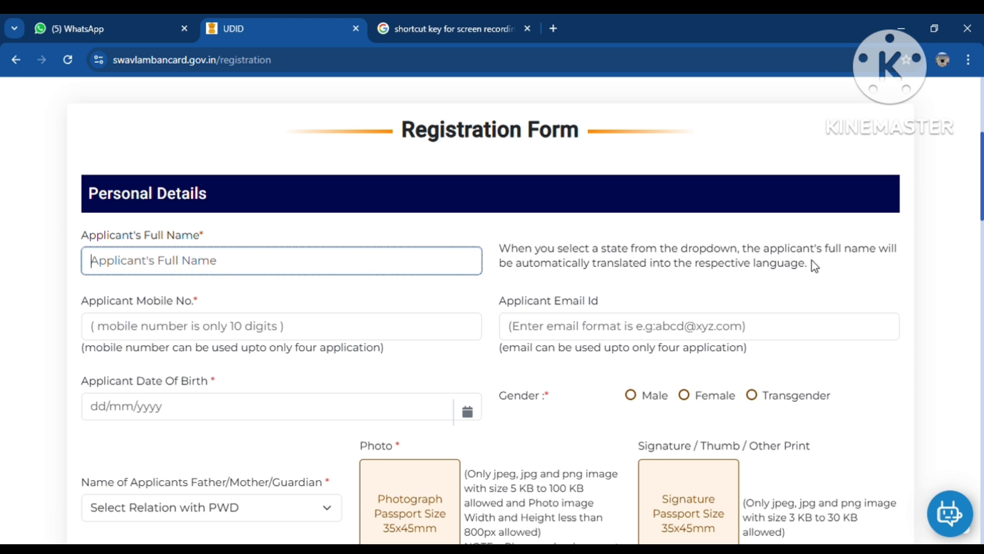
left_click_drag(508, 253, 822, 271)
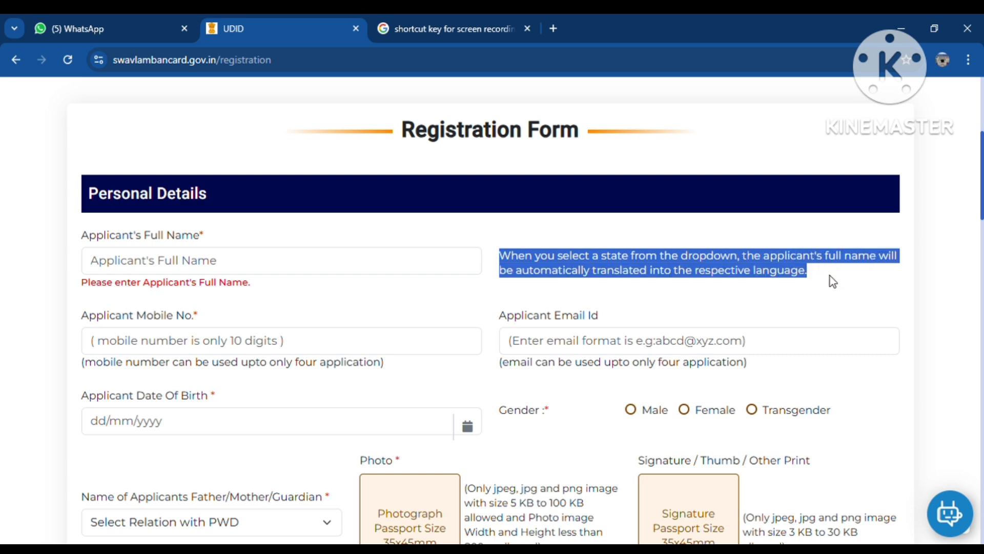
scroll(485, 332, "down", 11)
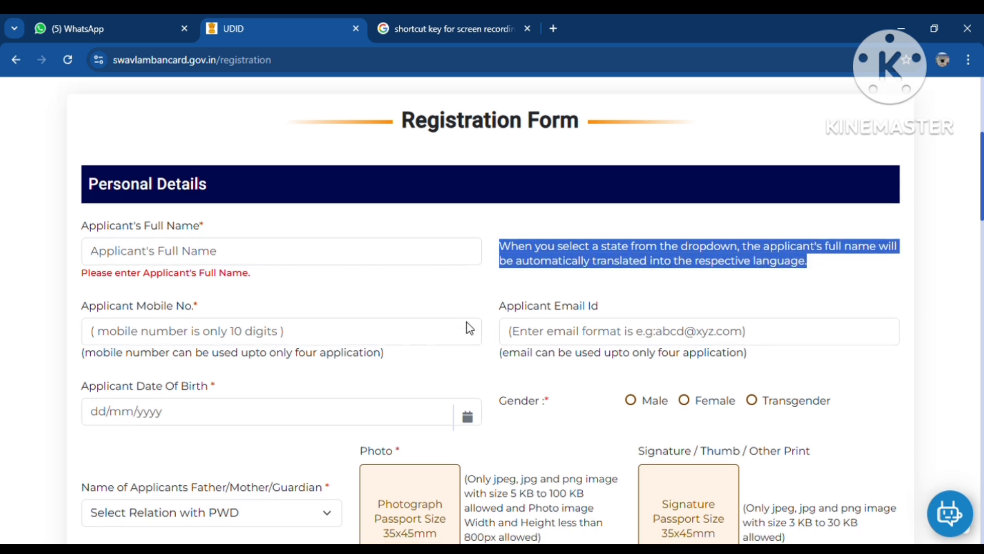
scroll(237, 394, "down", 1)
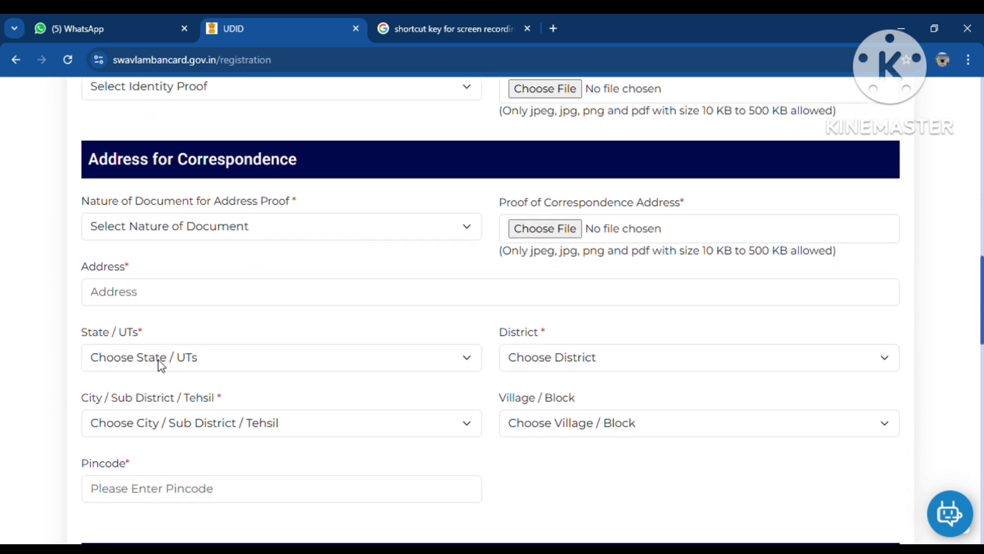
left_click(158, 361)
key("w")
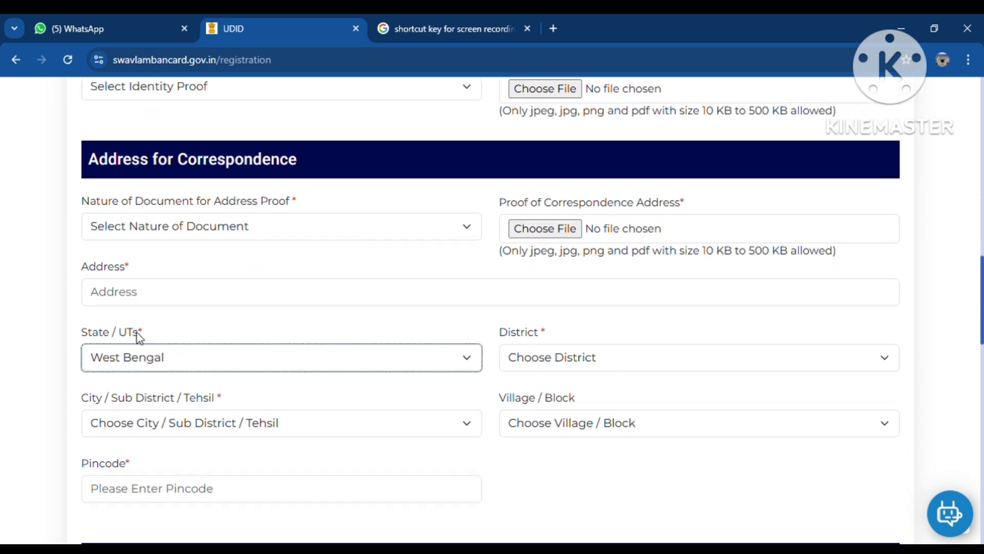
scroll(637, 332, "up", 4)
scroll(637, 332, "up", 9)
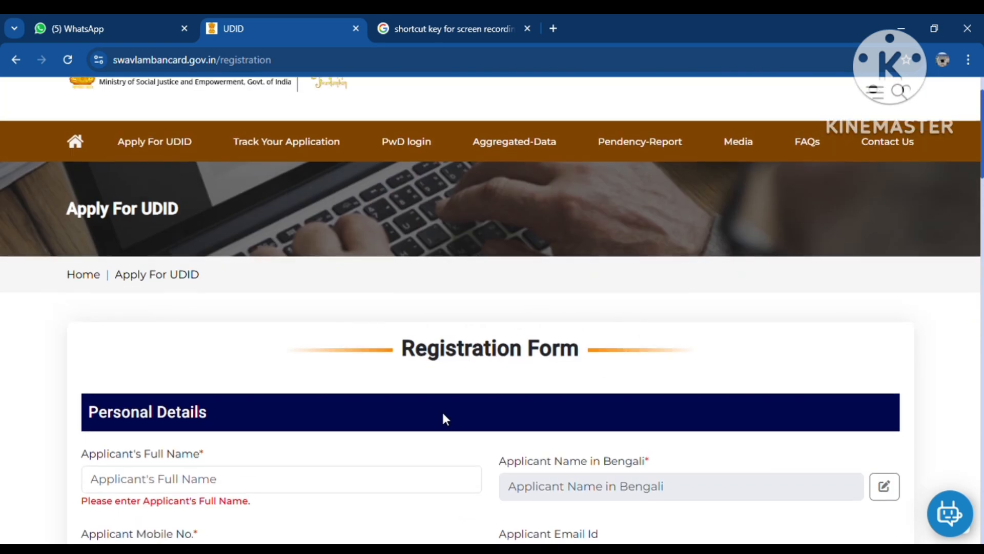
scroll(420, 416, "down", 1)
Step: Type the applicant's full name and remove an extra letter from the first name
left_click(246, 413)
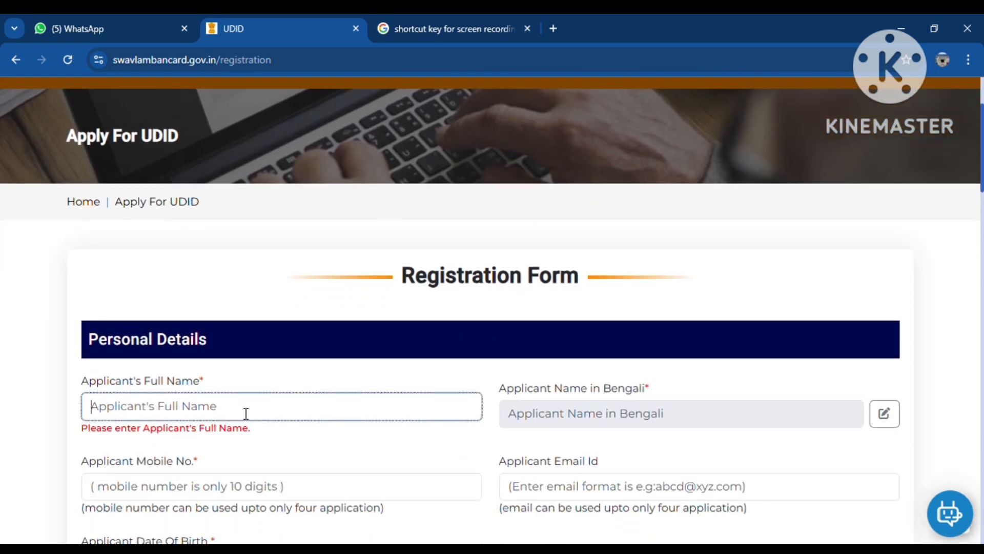
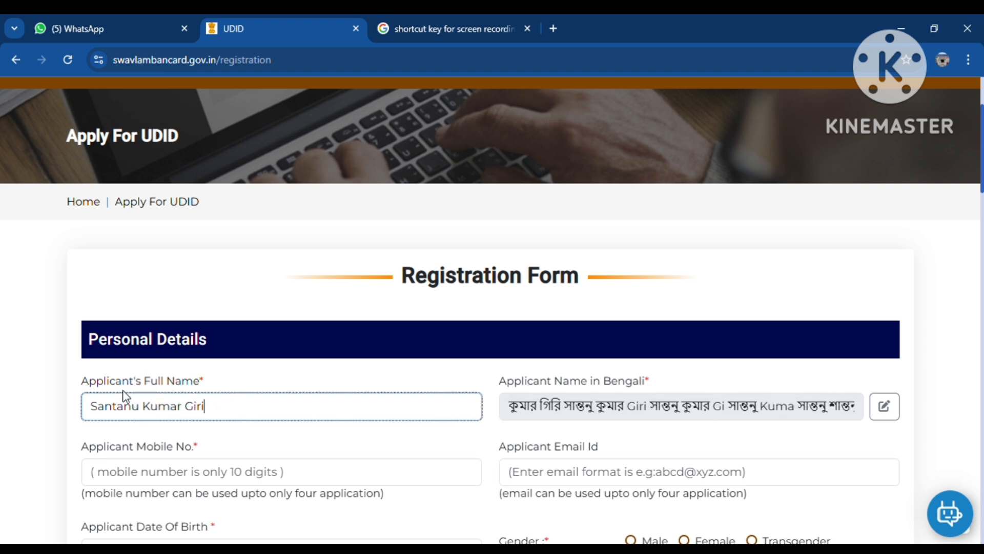
type("h")
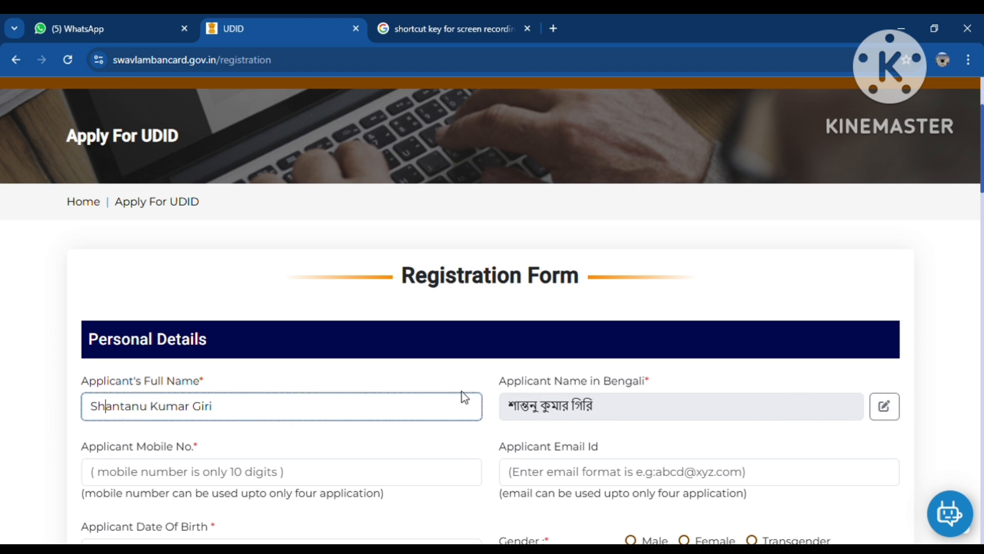
left_click(108, 410)
key("BackSpace")
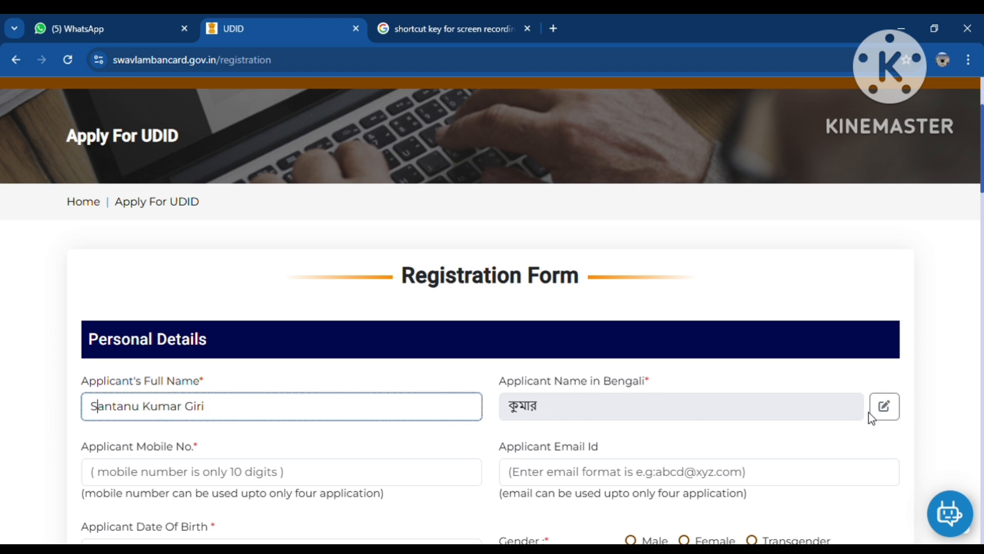
Step: Make the Bengali name editable and rewrite its leading characters
left_click(884, 407)
left_click(523, 414)
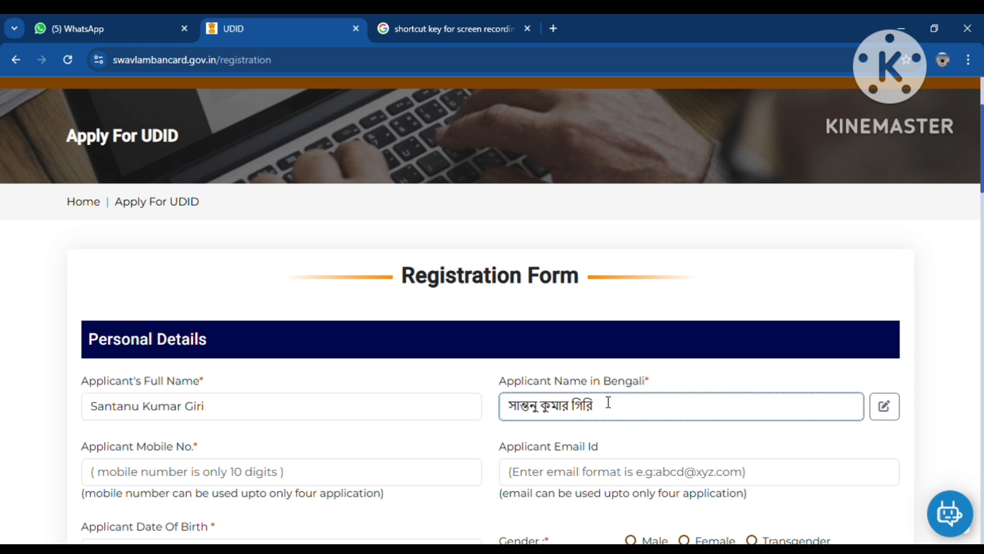
key("Delete")
key("Delete")
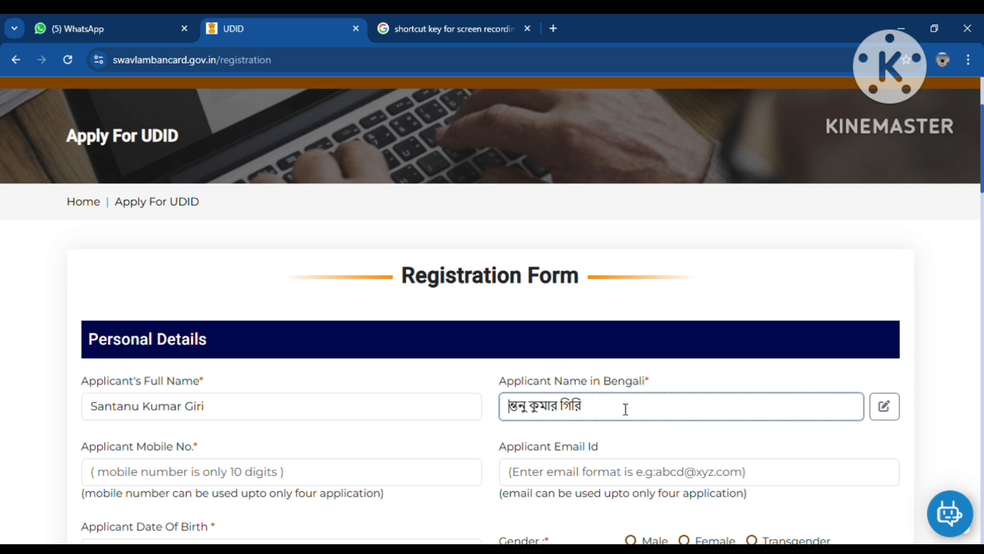
type("স")
type("h")
key("Tab")
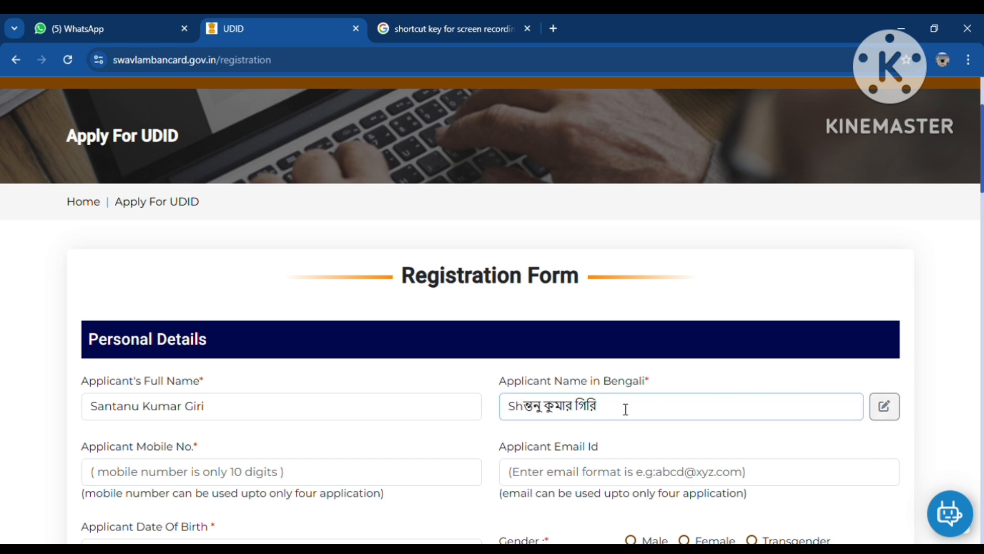
left_click(526, 412)
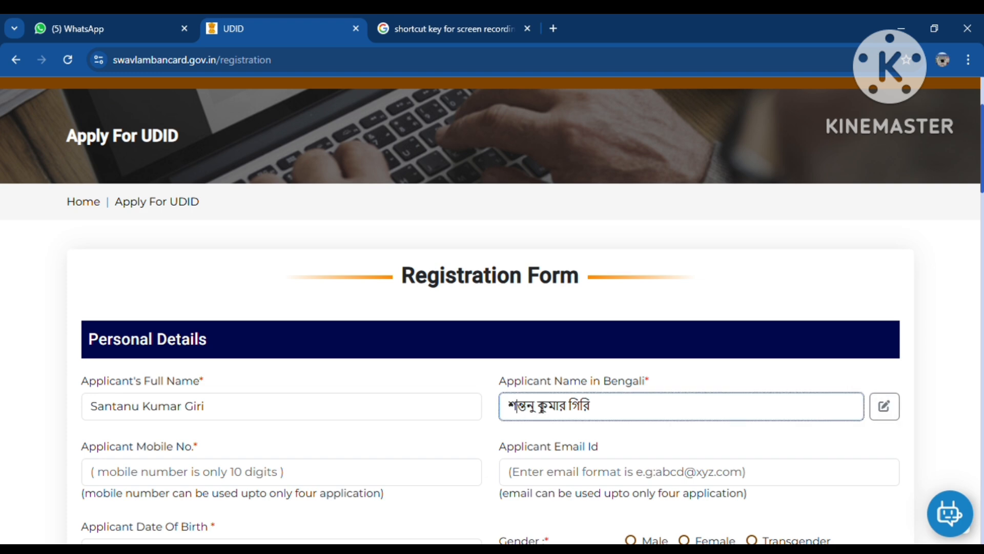
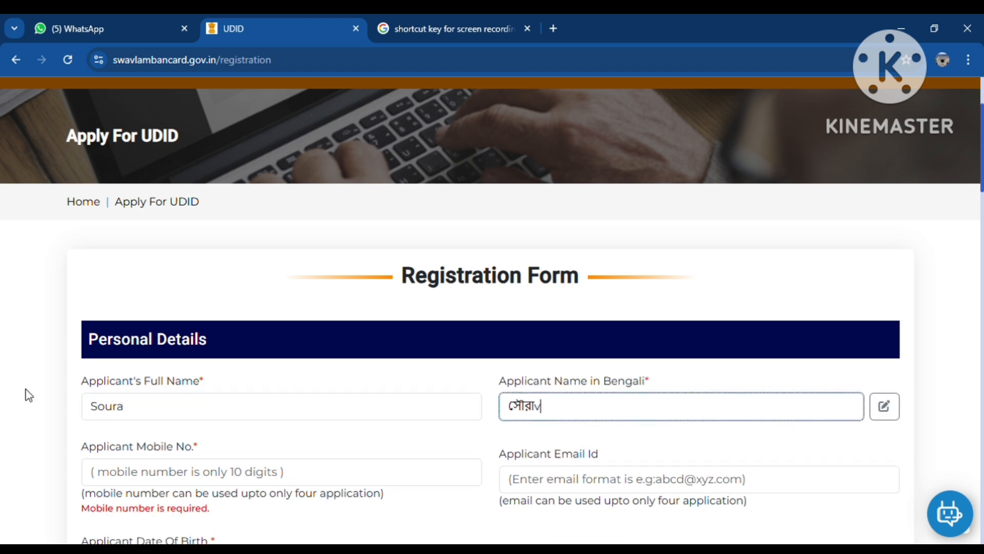
type("i")
Step: Revise the Bengali name and add the surname to the applicant's full name
left_click(177, 409)
key("BackSpace")
key("BackSpace")
key("BackSpace")
key("BackSpace")
key("BackSpace")
type("সূরv")
left_click(889, 415)
left_click(360, 419)
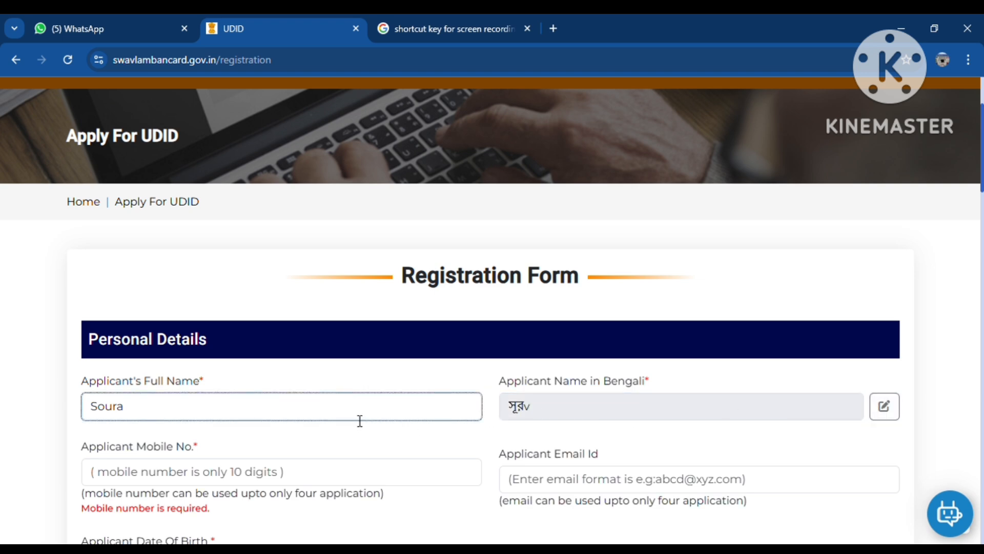
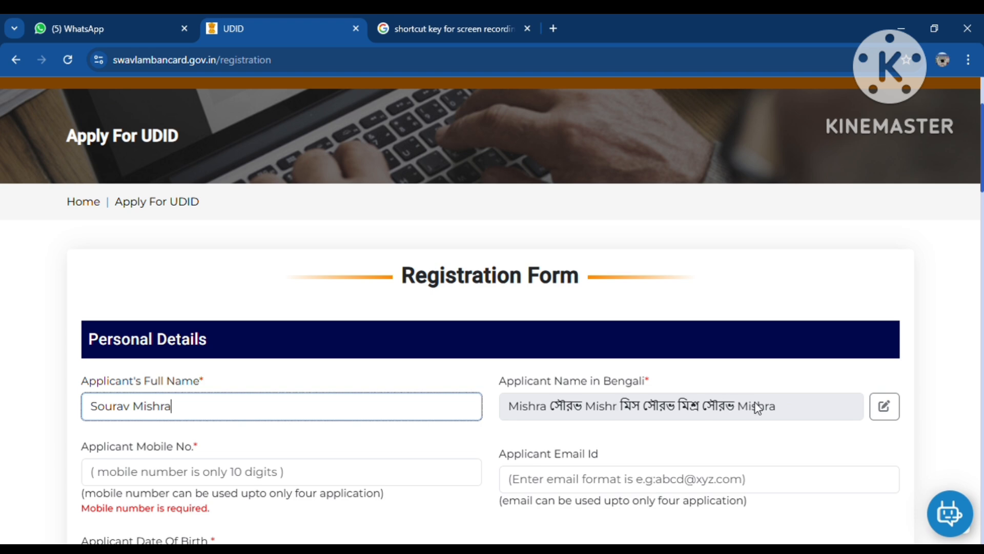
Step: Delete the stray Latin, mixed-script and duplicate fragments from the Bengali name
left_click(887, 413)
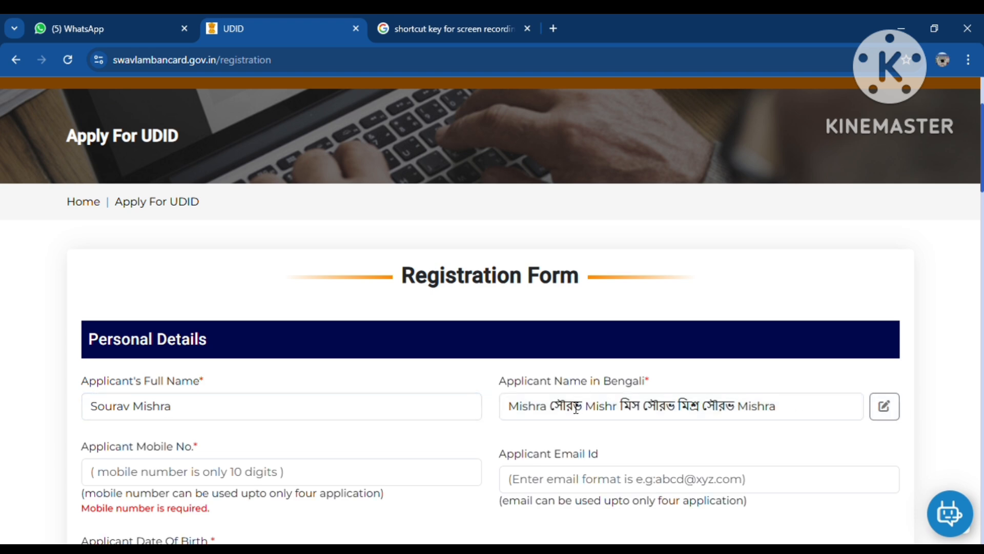
left_click_drag(558, 416, 451, 402)
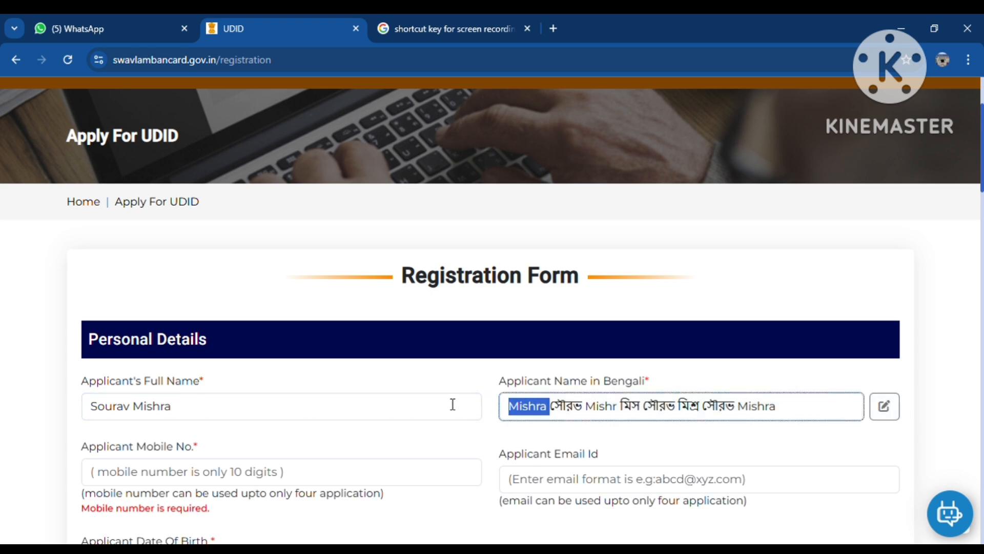
key("BackSpace")
left_click_drag(545, 412, 505, 408)
left_click(606, 416)
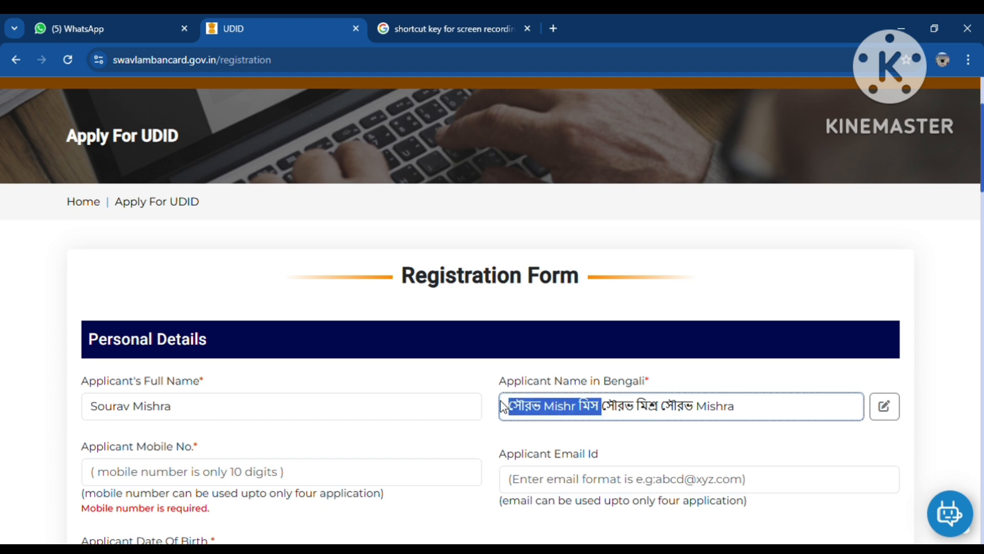
key("BackSpace")
left_click_drag(567, 409, 655, 408)
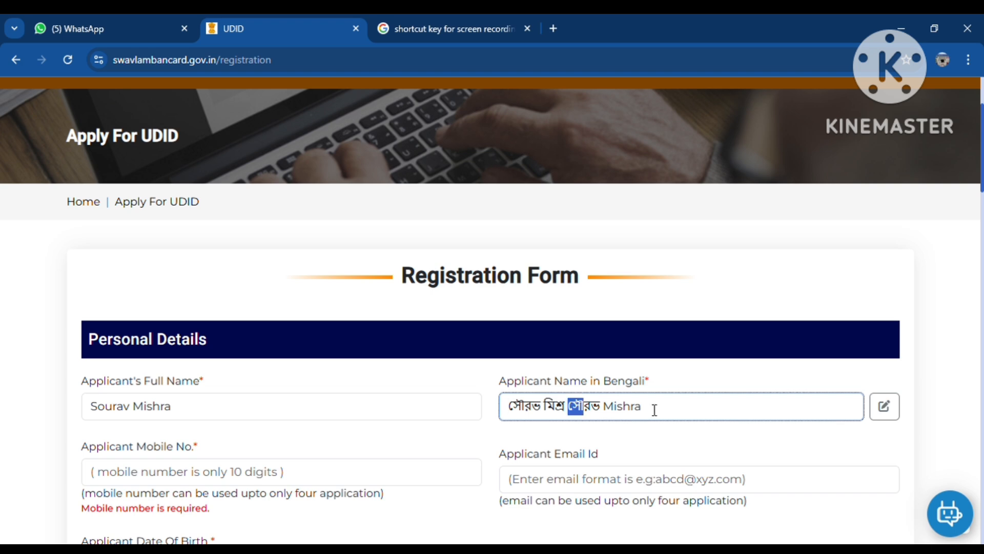
key("BackSpace")
left_click(420, 385)
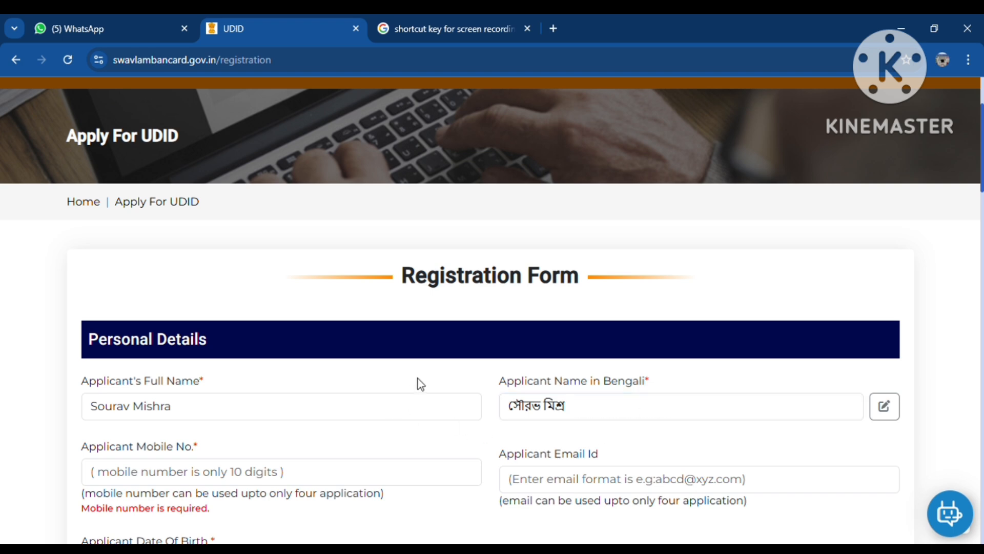
scroll(202, 362, "down", 3)
left_click(187, 335)
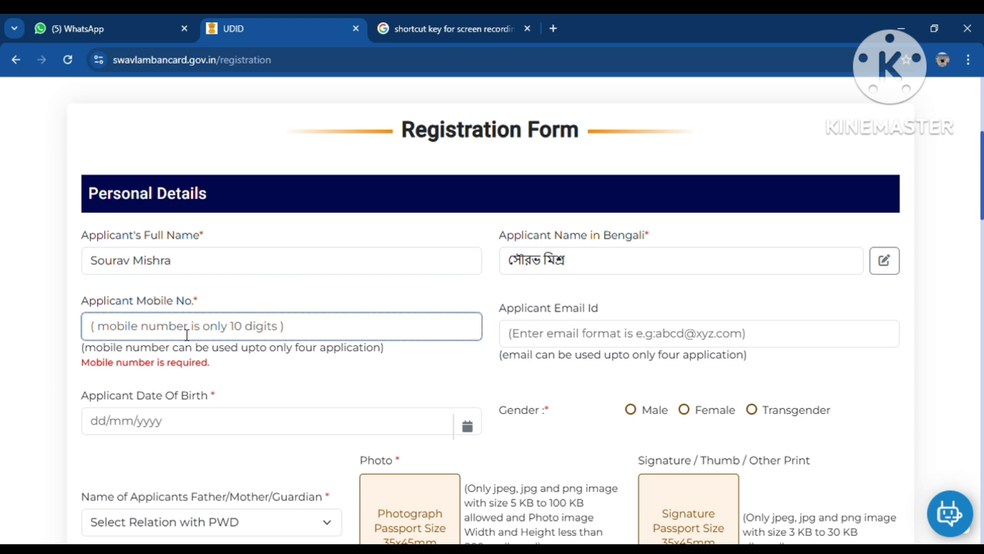
left_click(611, 341)
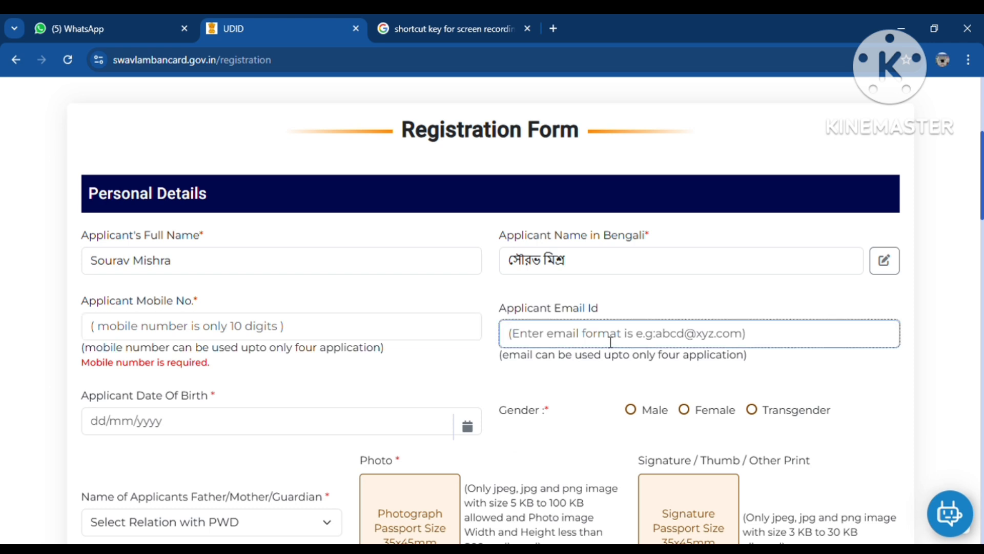
left_click(105, 420)
scroll(76, 352, "down", 1)
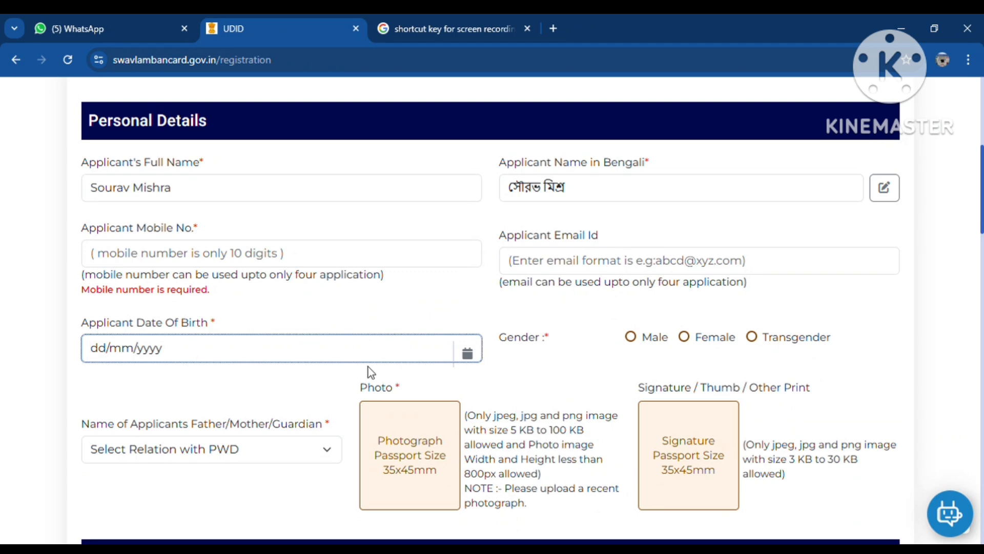
left_click(467, 352)
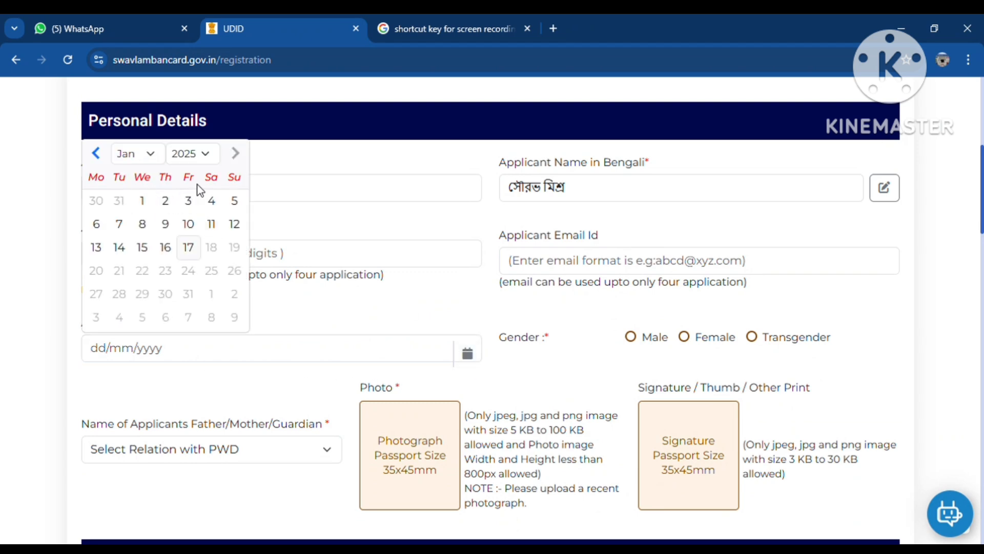
left_click(205, 158)
left_click(166, 364)
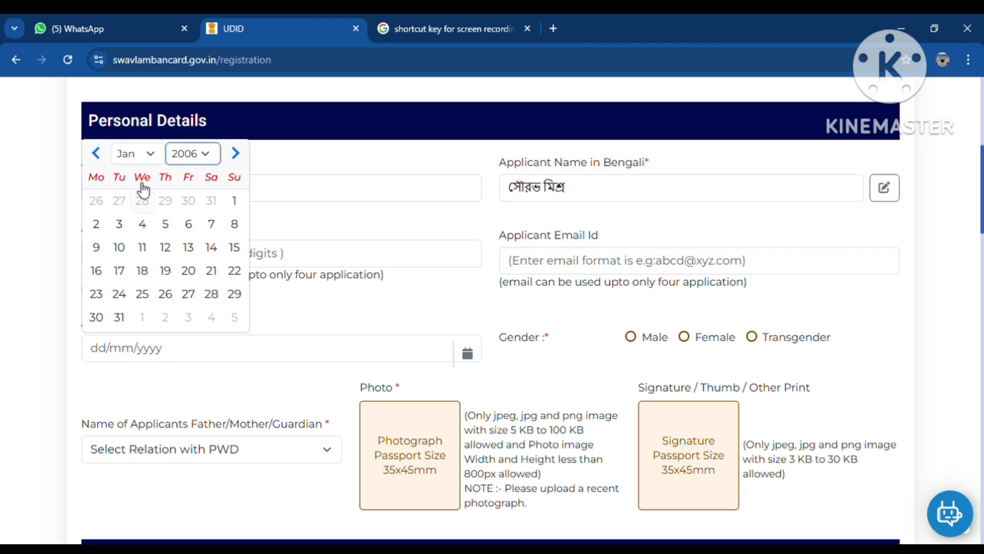
left_click(133, 154)
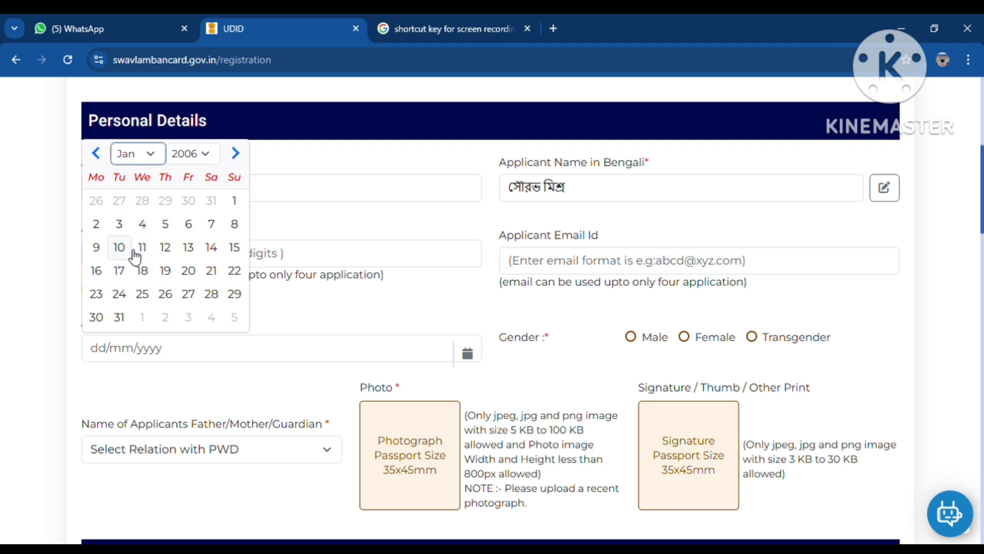
left_click(165, 248)
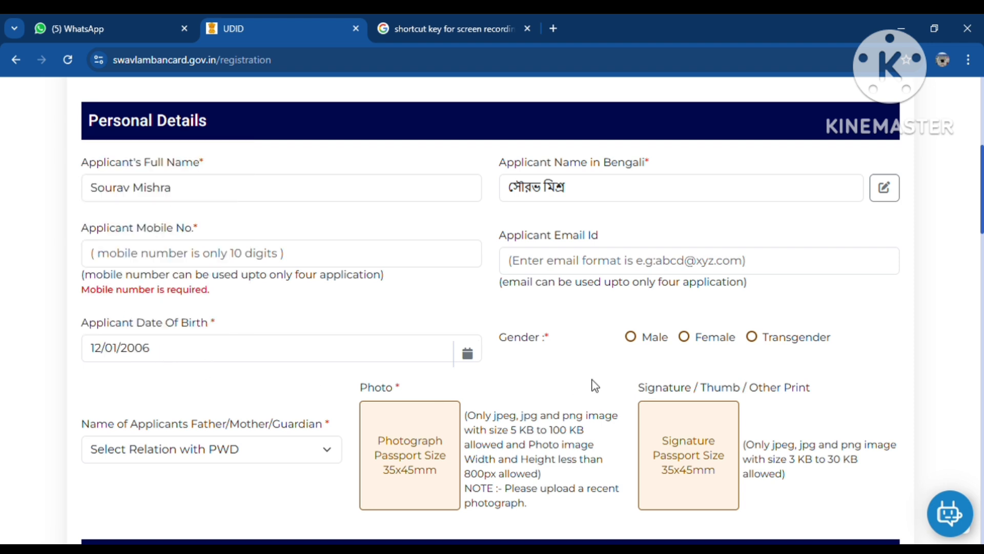
Step: Set the applicant's gender to Male after trying Female and Transgender
left_click(633, 343)
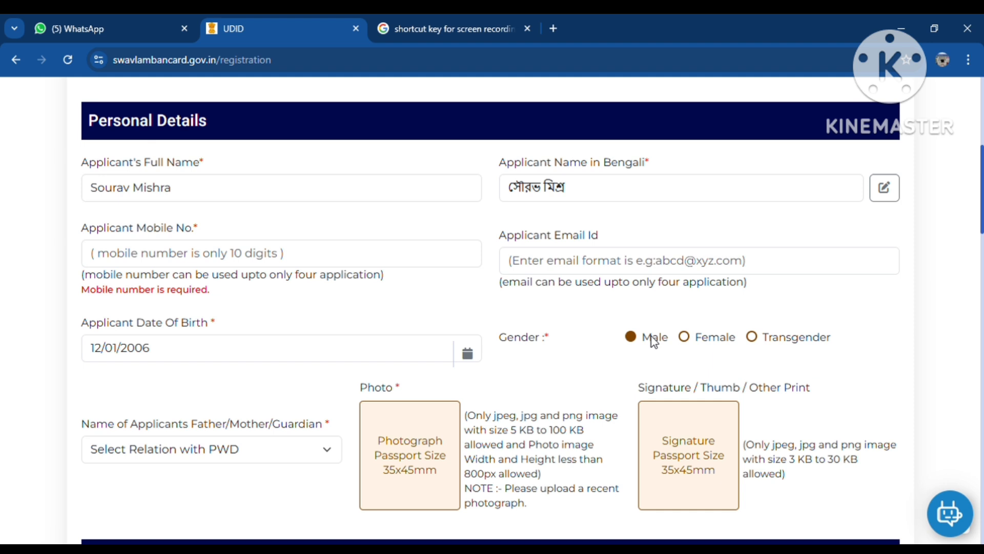
left_click(684, 337)
left_click(752, 337)
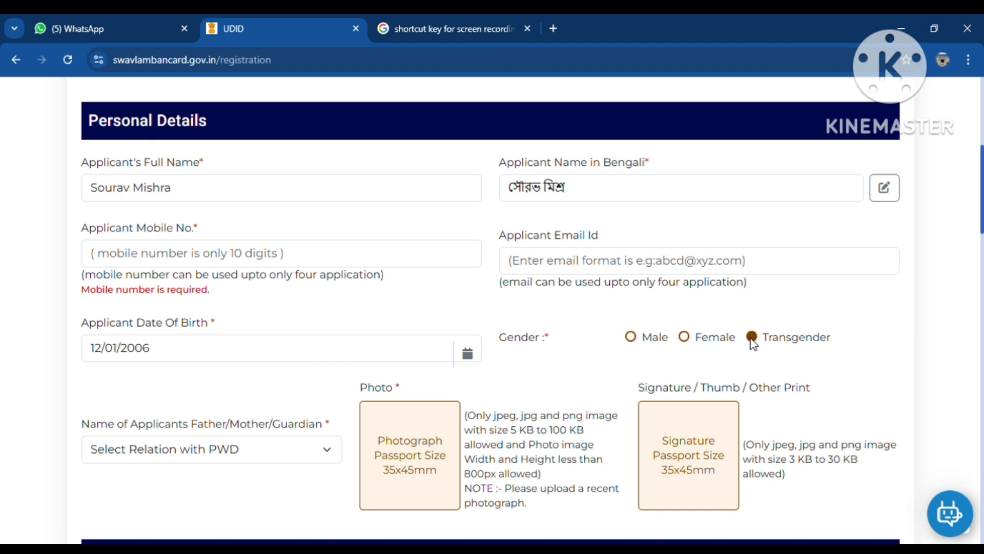
left_click(631, 339)
scroll(564, 346, "down", 2)
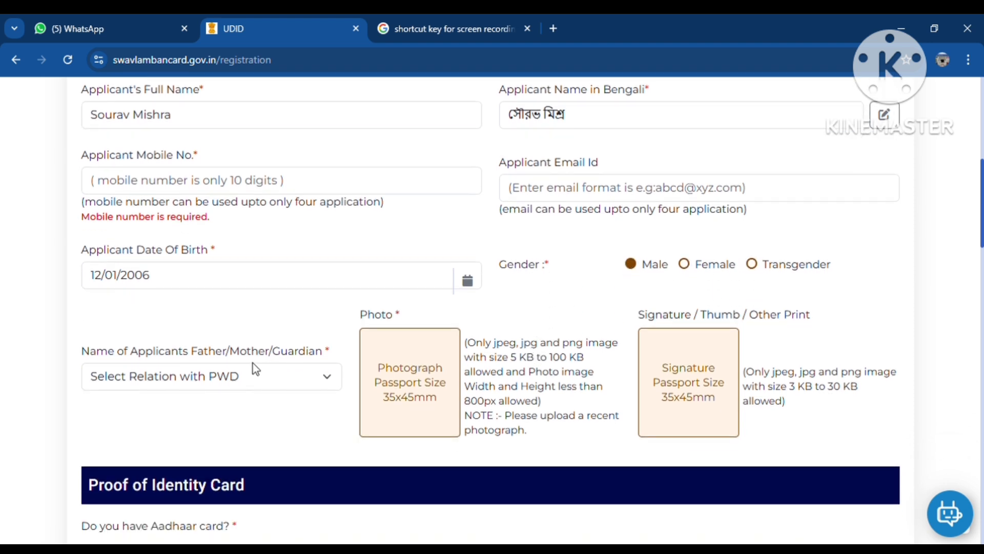
Step: Choose Father as the relation with PWD and enter the father's name
left_click(156, 380)
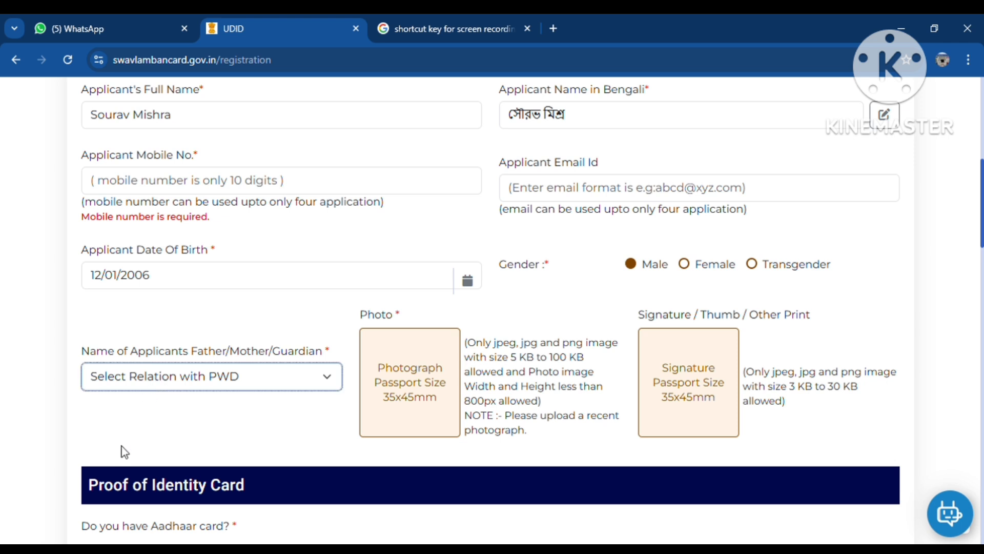
left_click(125, 425)
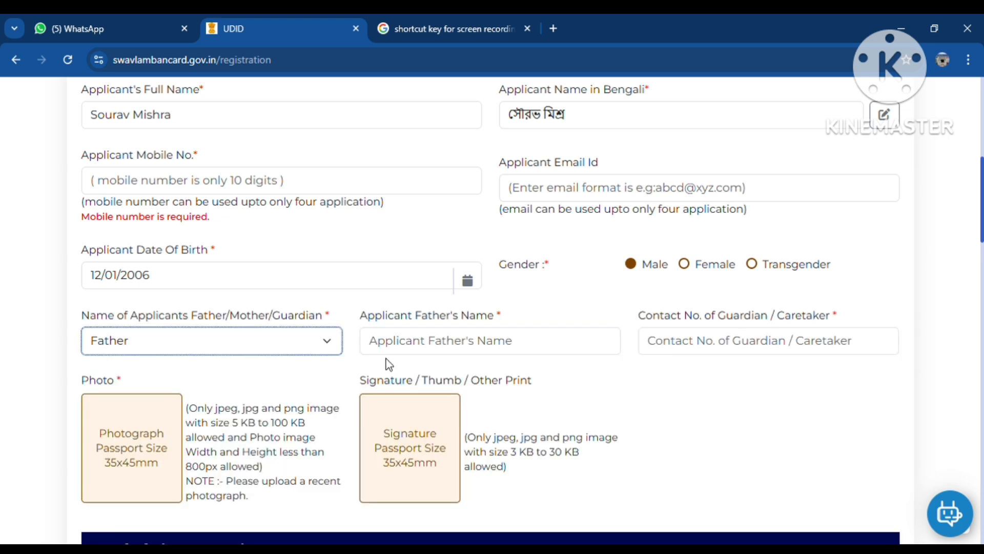
left_click(469, 347)
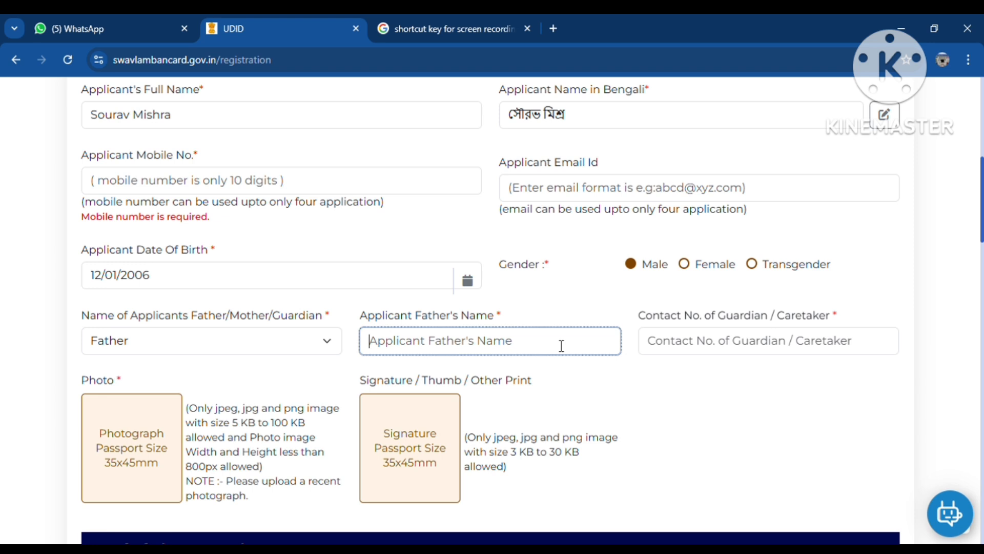
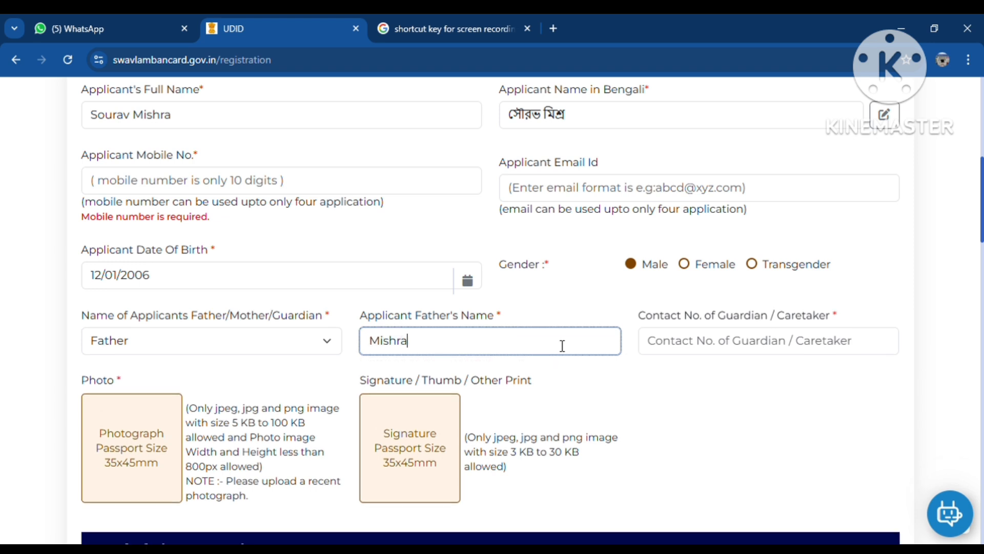
key("Tab")
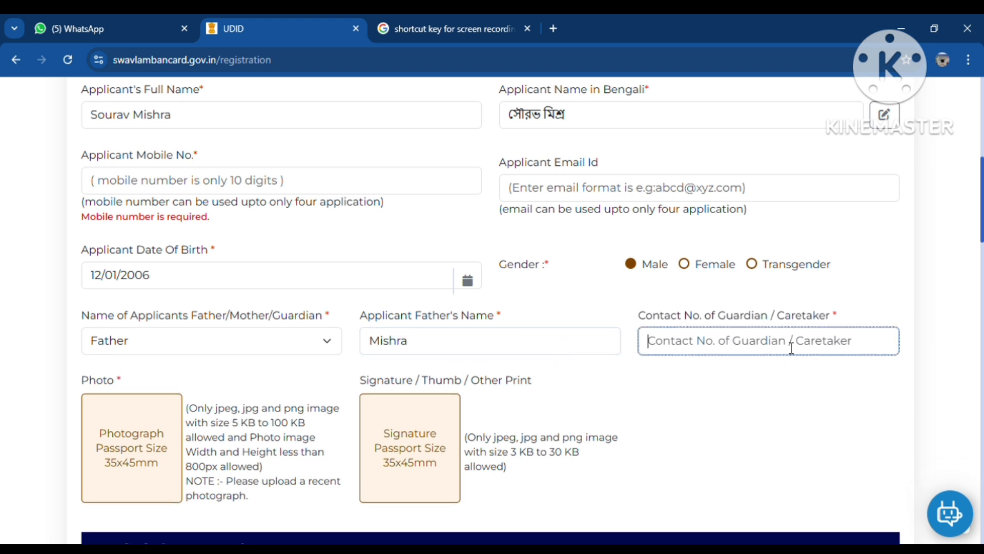
Step: Enter the applicant's mobile number and the guardian's contact number
left_click(154, 177)
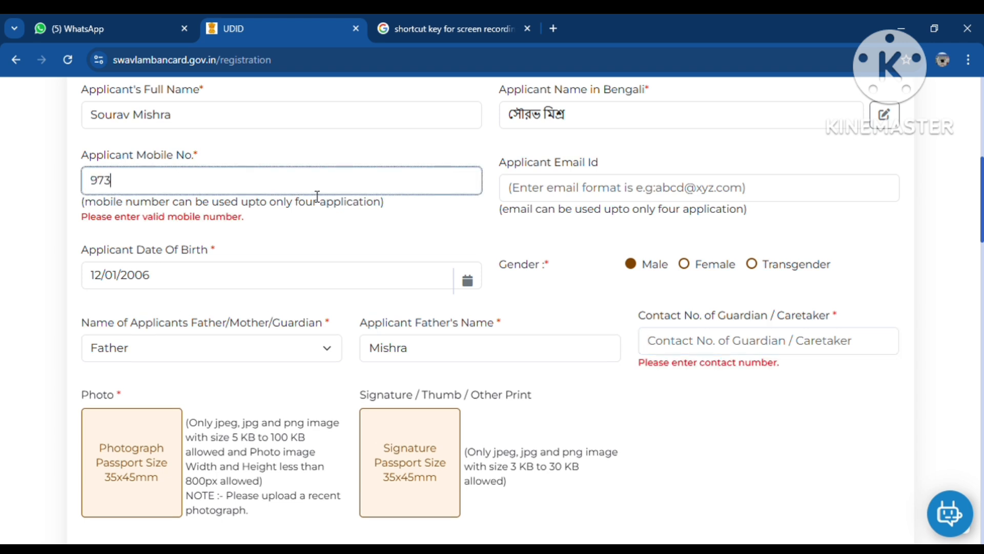
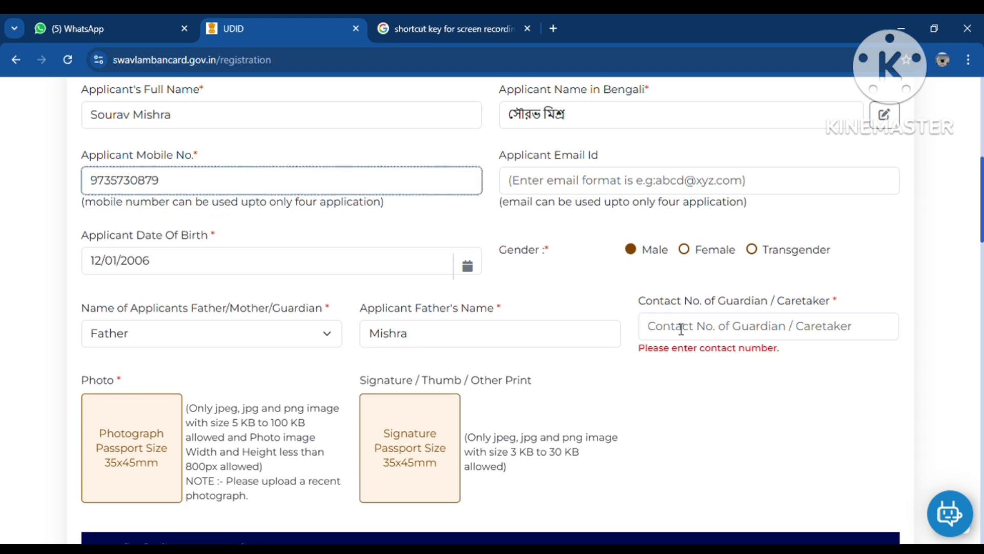
left_click(684, 331)
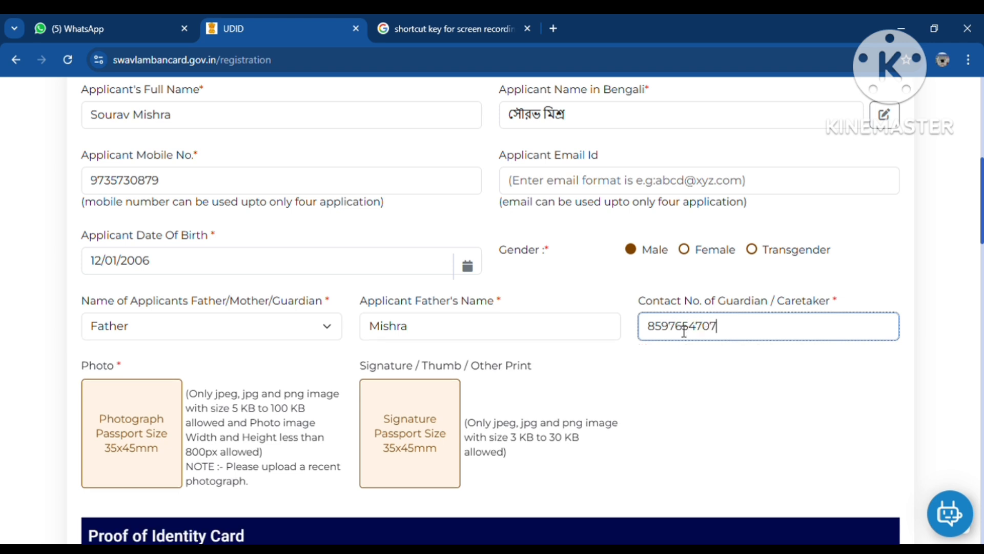
scroll(308, 390, "down", 1)
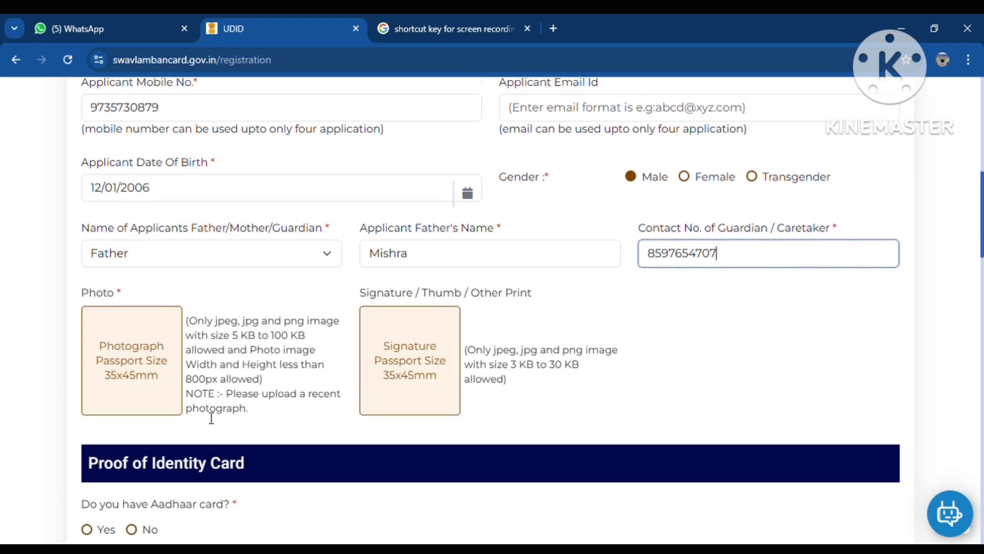
Step: Attempt to upload a passport photo, which is rejected for not being 5–100 KB
left_click(149, 374)
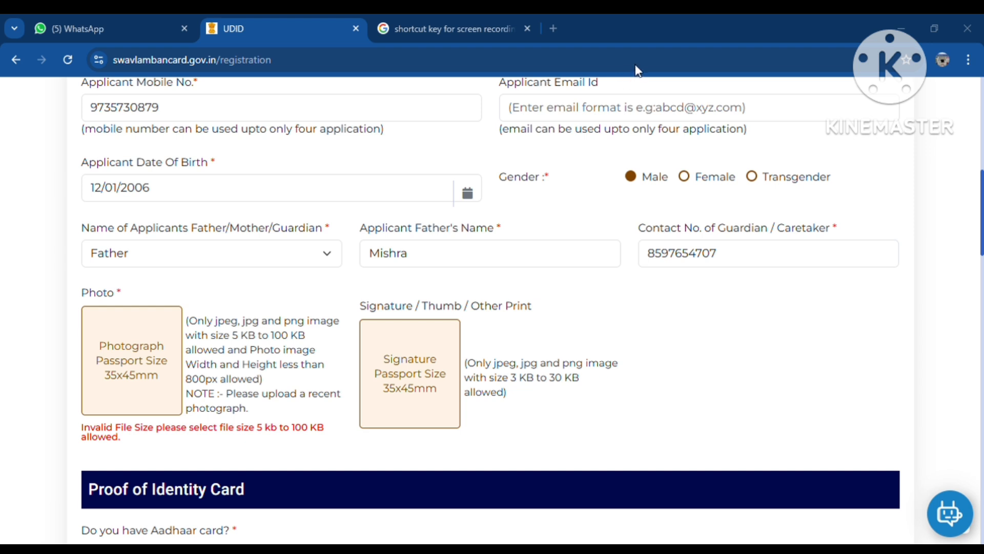
left_click(430, 380)
Step: Toggle the Aadhaar card answer between Yes and No to compare the number fields
scroll(475, 374, "down", 4)
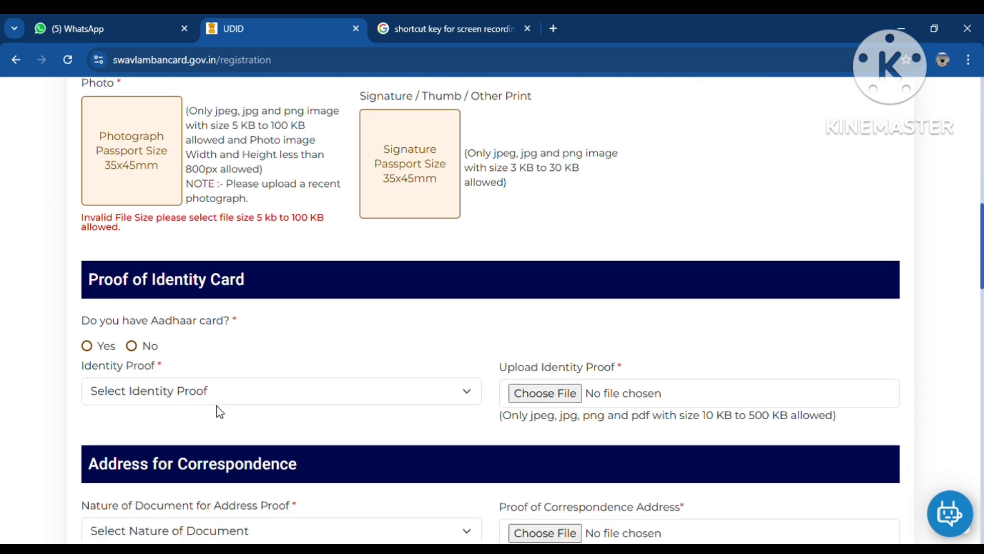
left_click(87, 338)
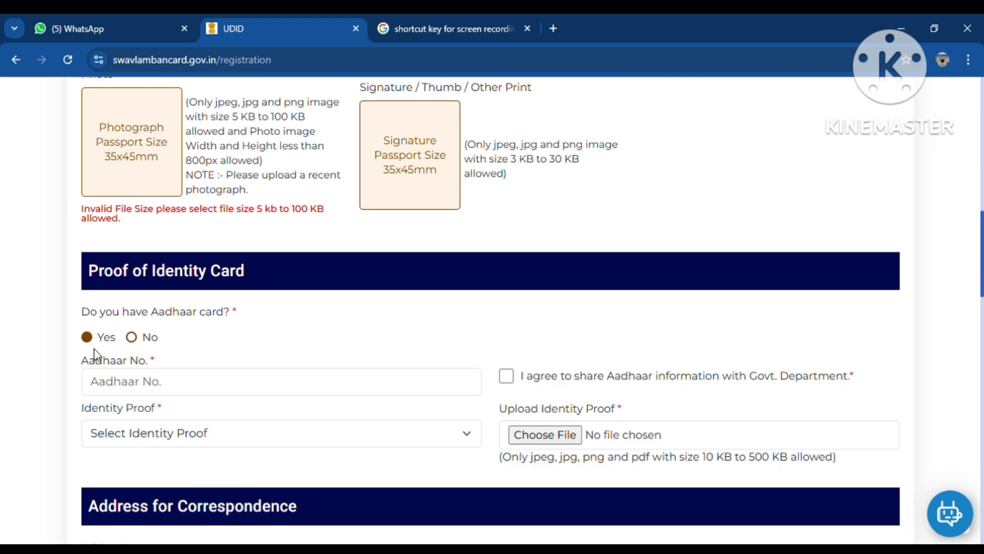
left_click(167, 387)
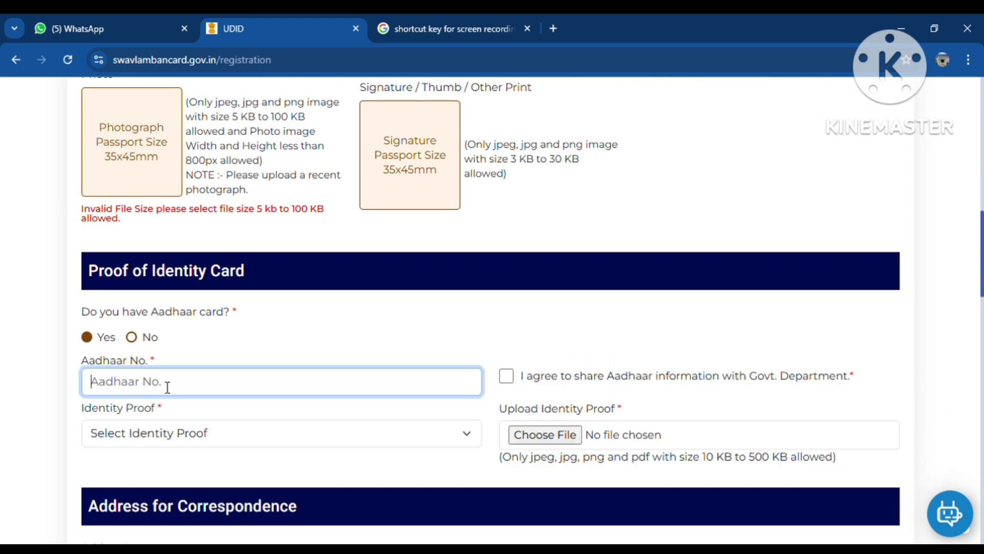
left_click(131, 338)
left_click(137, 395)
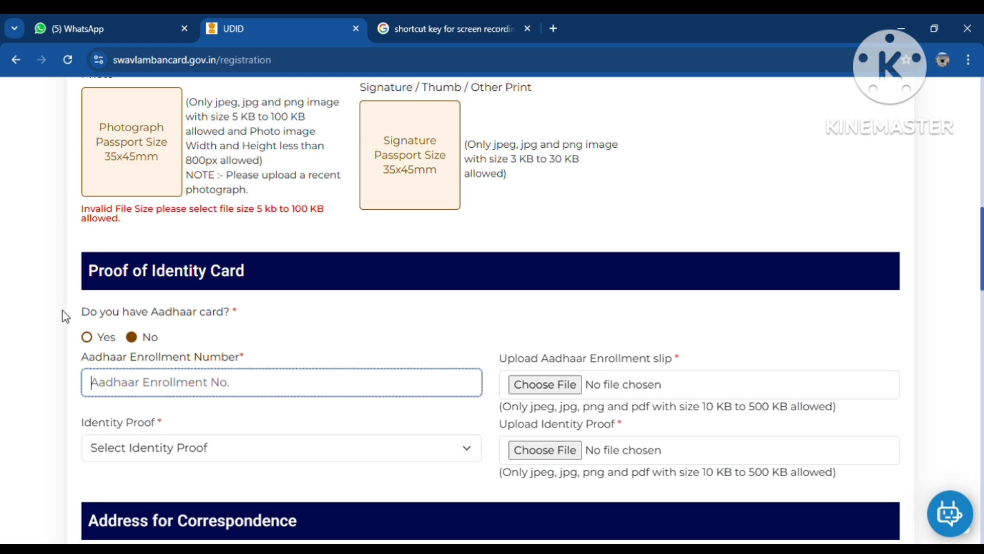
left_click(88, 338)
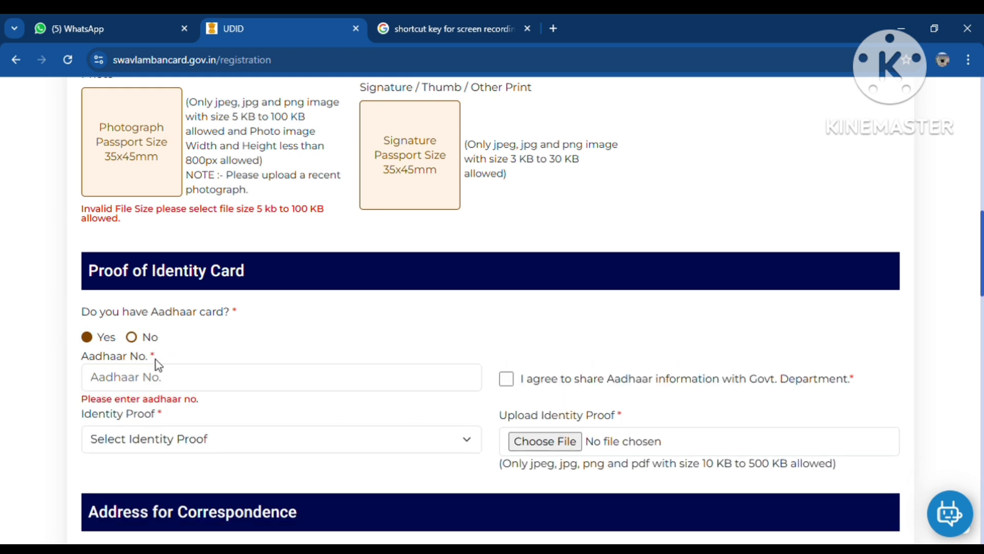
left_click(132, 337)
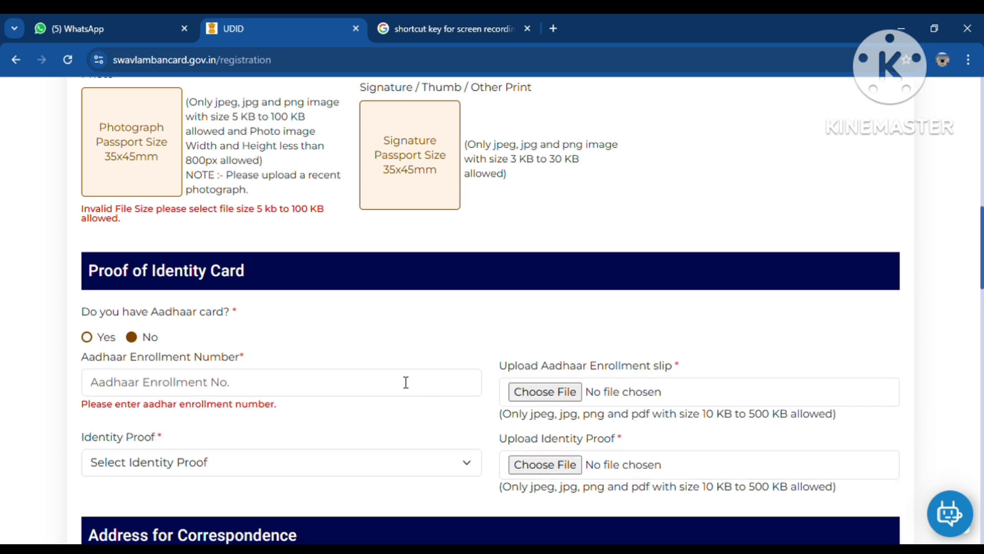
scroll(572, 402, "down", 1)
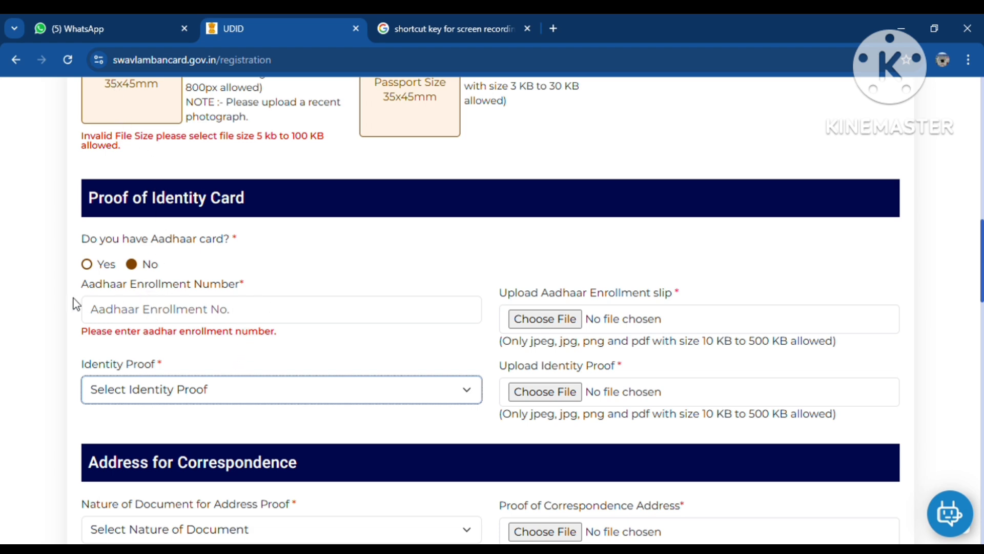
left_click(61, 336)
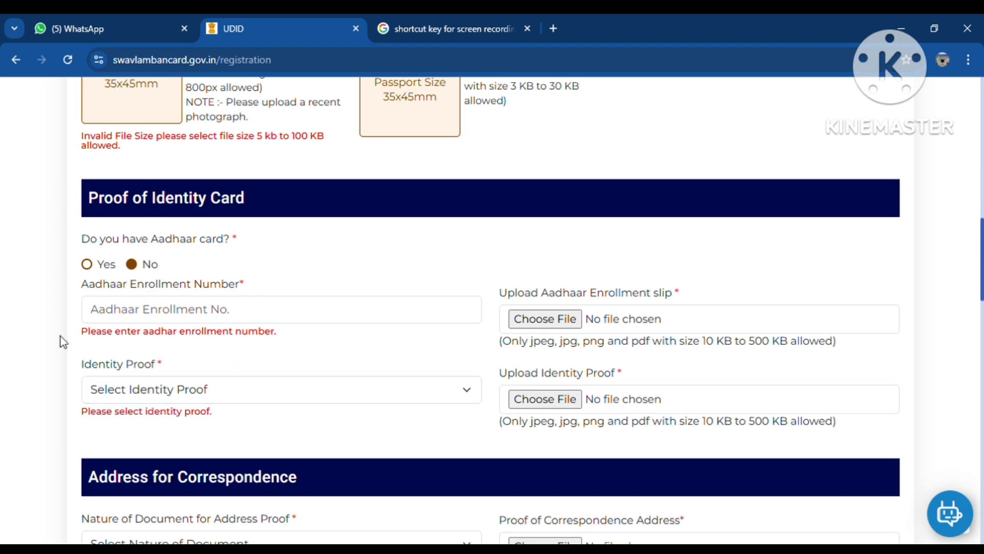
Step: Answer Yes to Aadhaar, tick sharing consent, choose Aadhaar Card as identity proof and attach its image
left_click(87, 264)
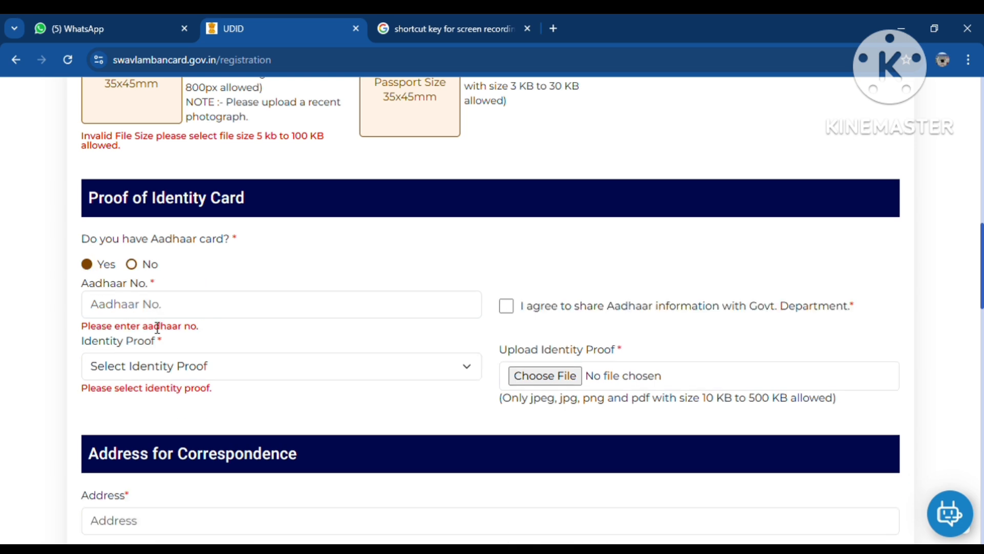
left_click(509, 305)
left_click(187, 364)
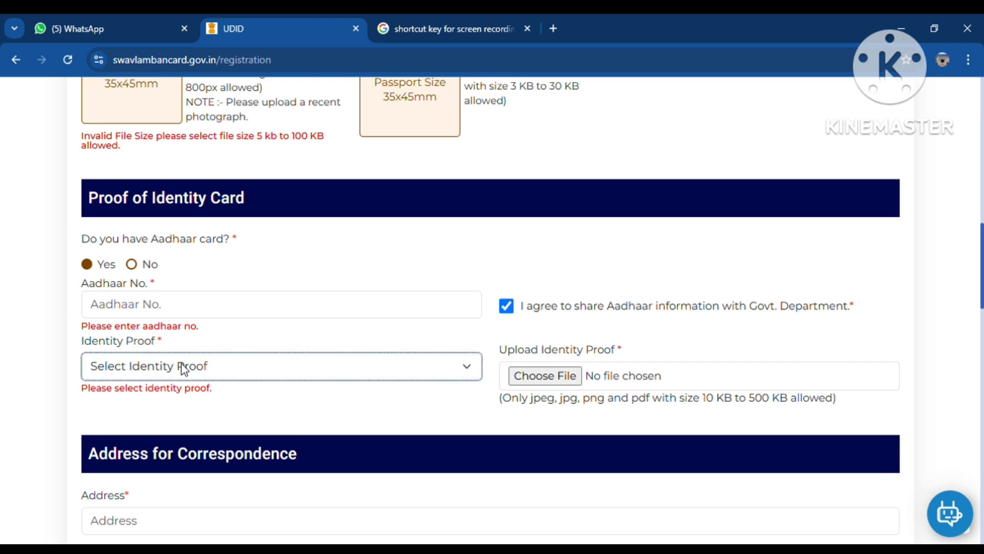
left_click(132, 415)
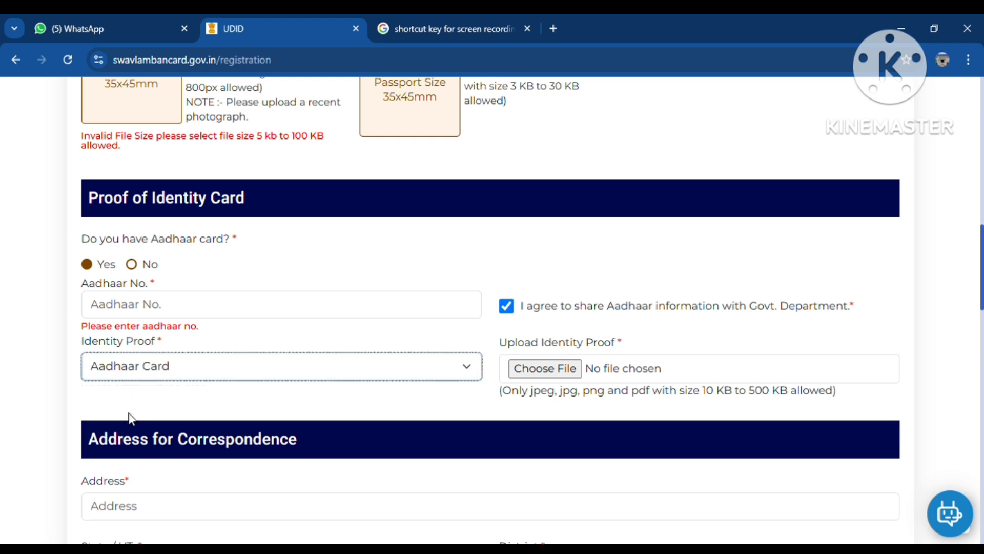
left_click(543, 376)
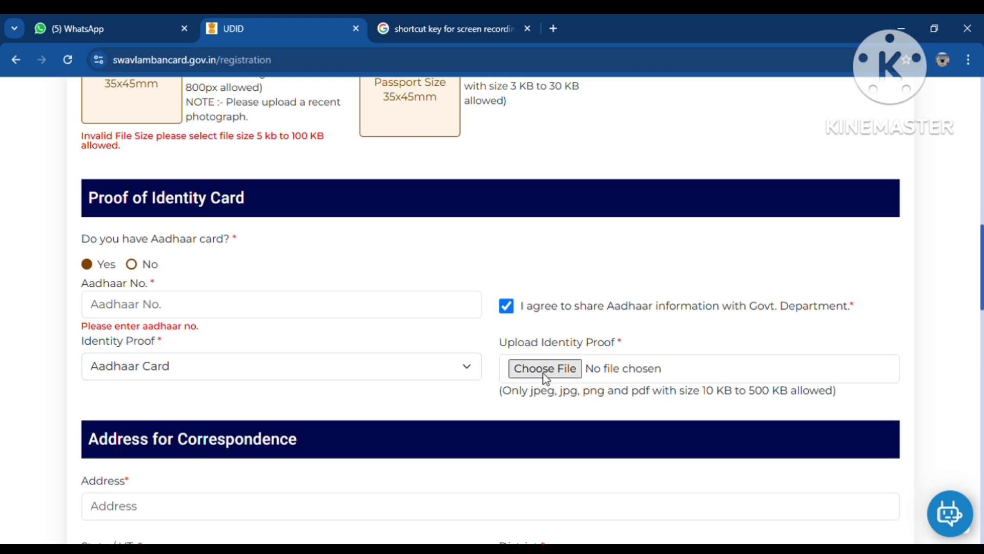
left_click(419, 263)
left_click(523, 520)
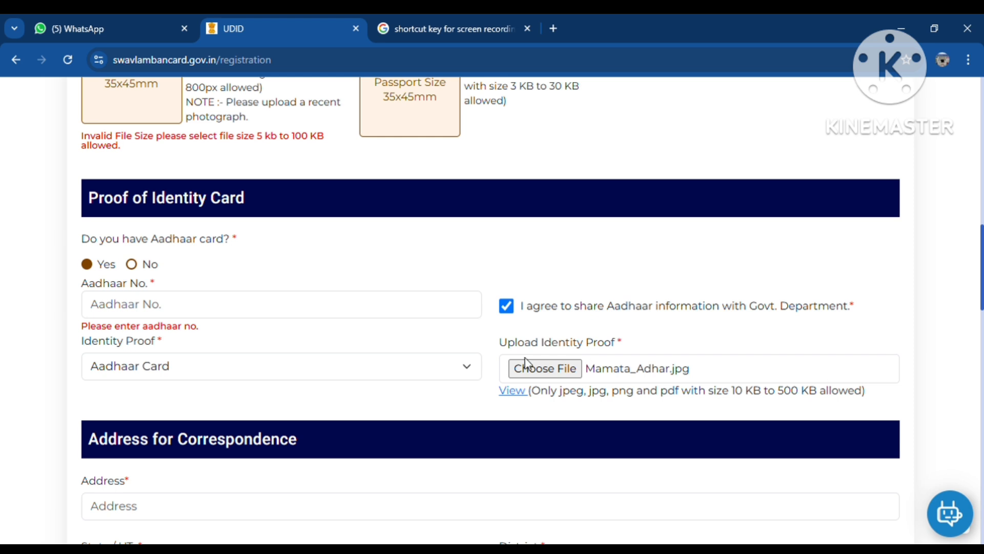
Step: Enter the locality as the correspondence address
scroll(661, 367, "down", 1)
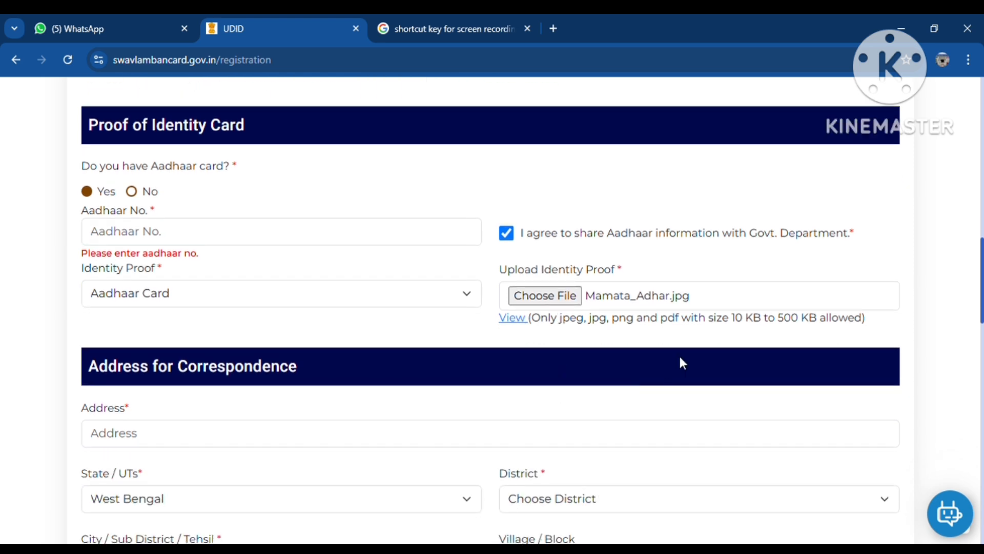
left_click_drag(541, 318, 866, 326)
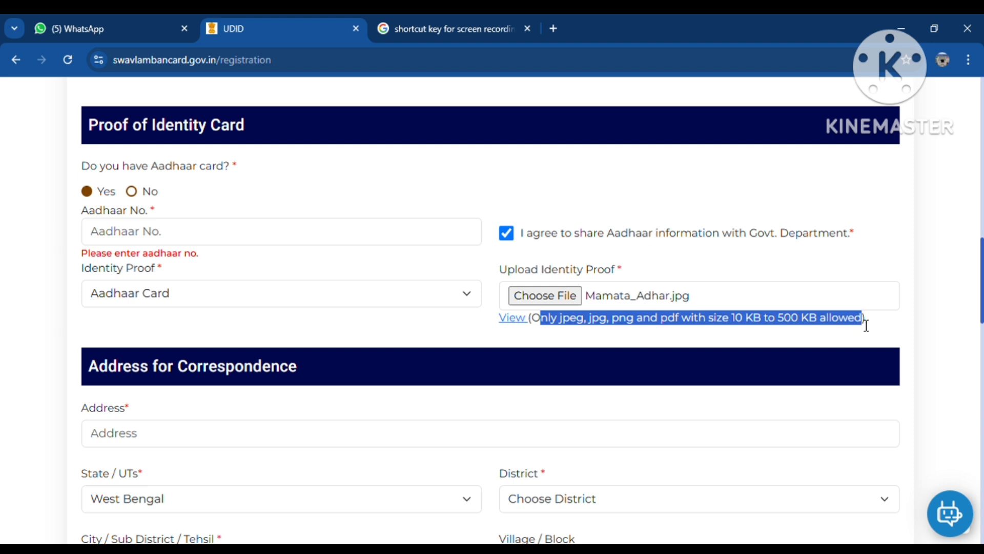
left_click(352, 340)
scroll(308, 349, "down", 1)
left_click(214, 368)
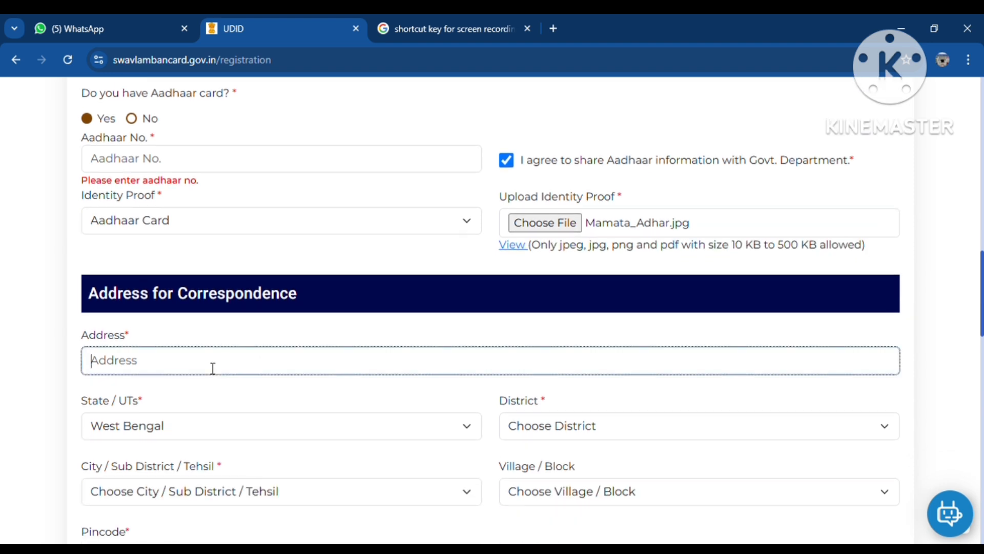
key("BackSpace")
key("Tab")
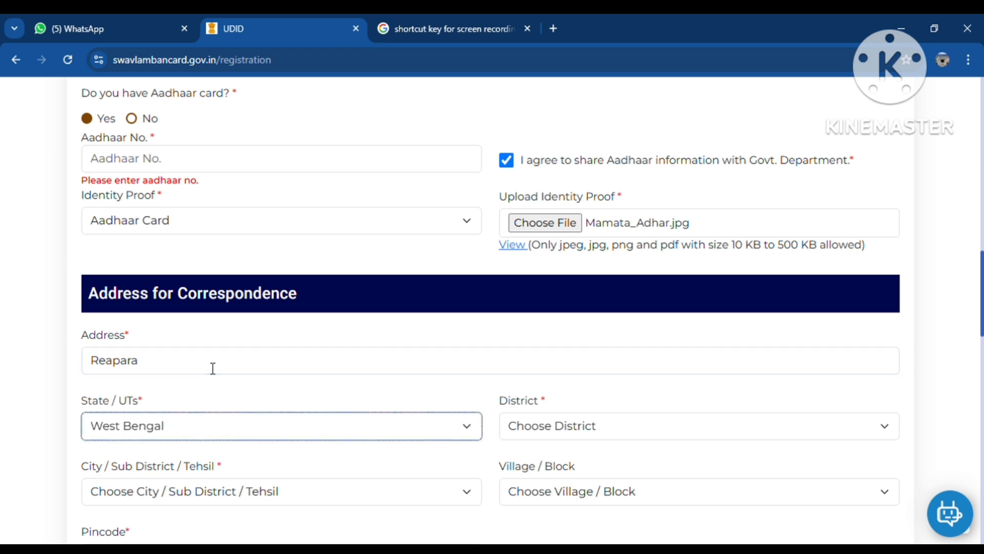
Step: Set the district to Purba Medinipur and the sub-district to Nandigram - II
scroll(587, 377, "down", 1)
key("Tab")
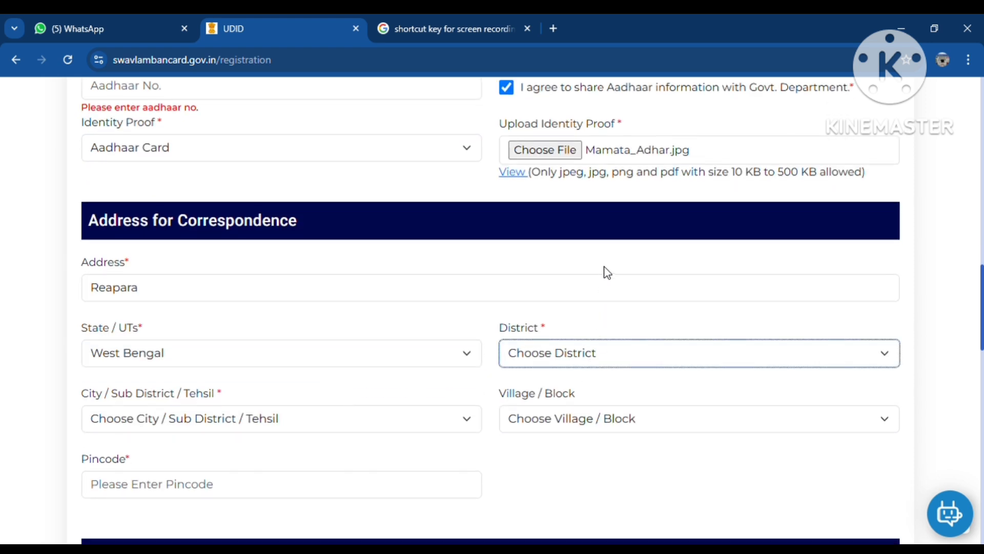
left_click(589, 272)
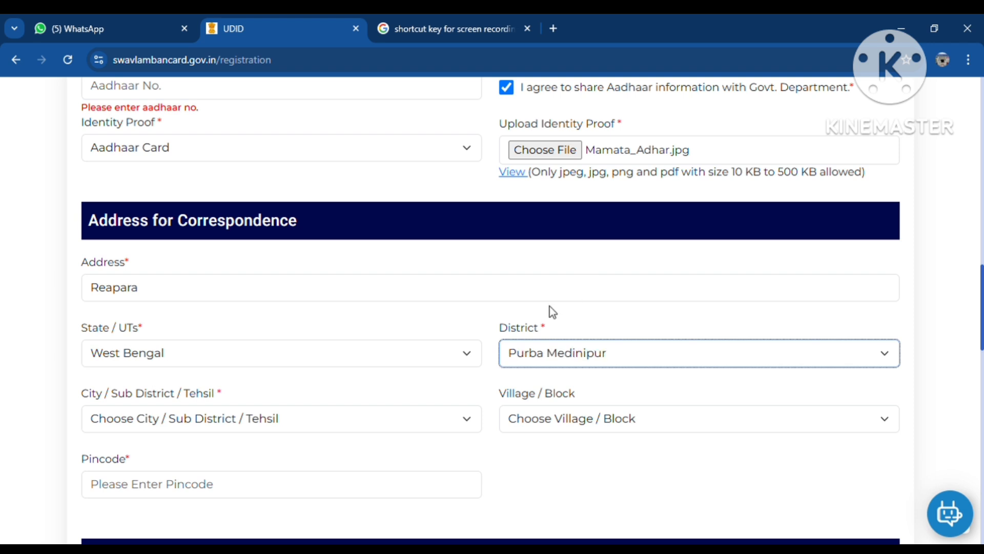
scroll(456, 392, "down", 1)
left_click(155, 345)
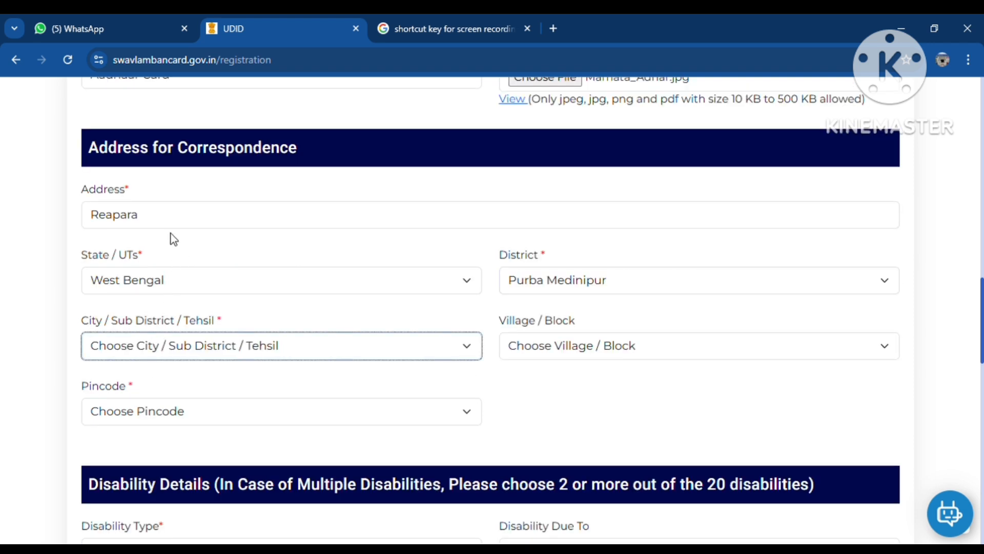
left_click(177, 205)
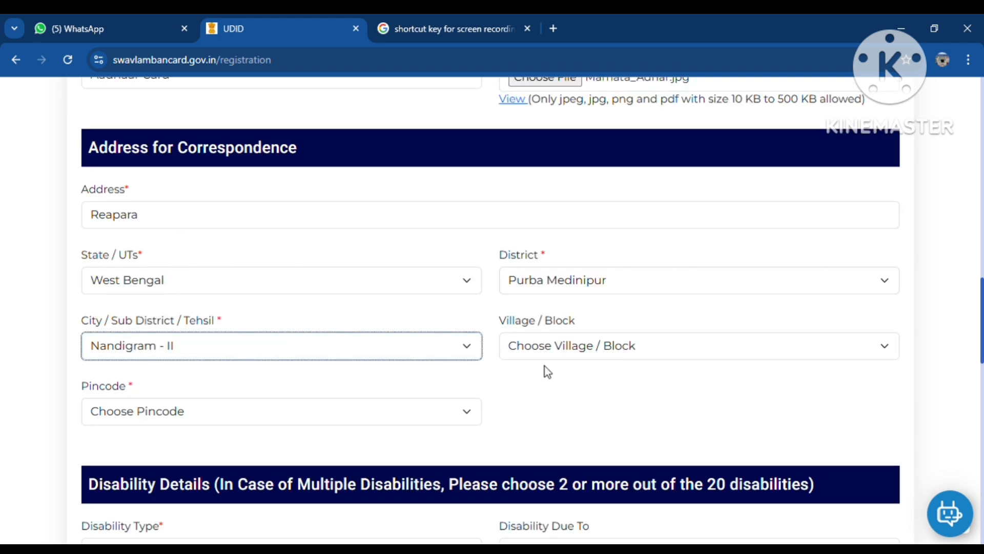
Step: Choose the village / block and enter the pincode
left_click(561, 354)
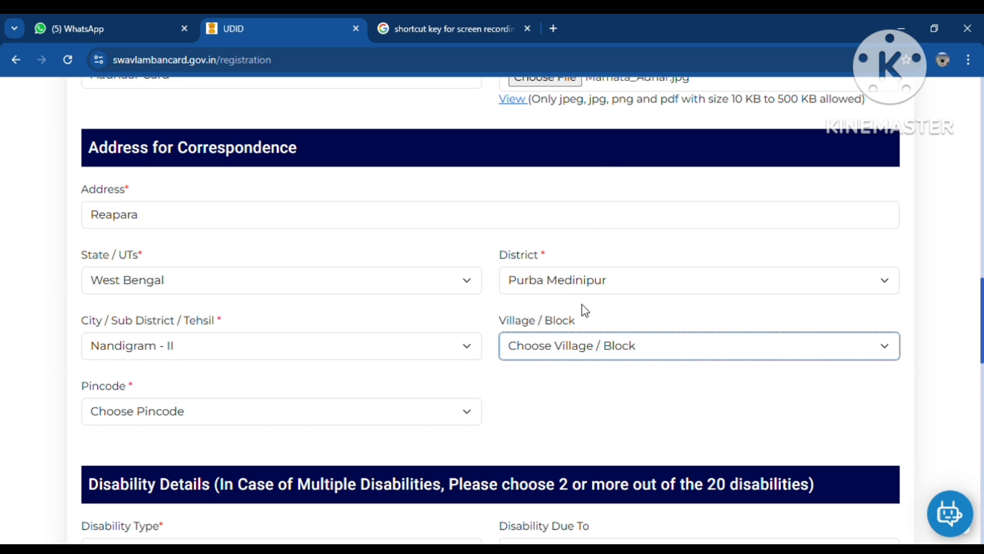
left_click(574, 260)
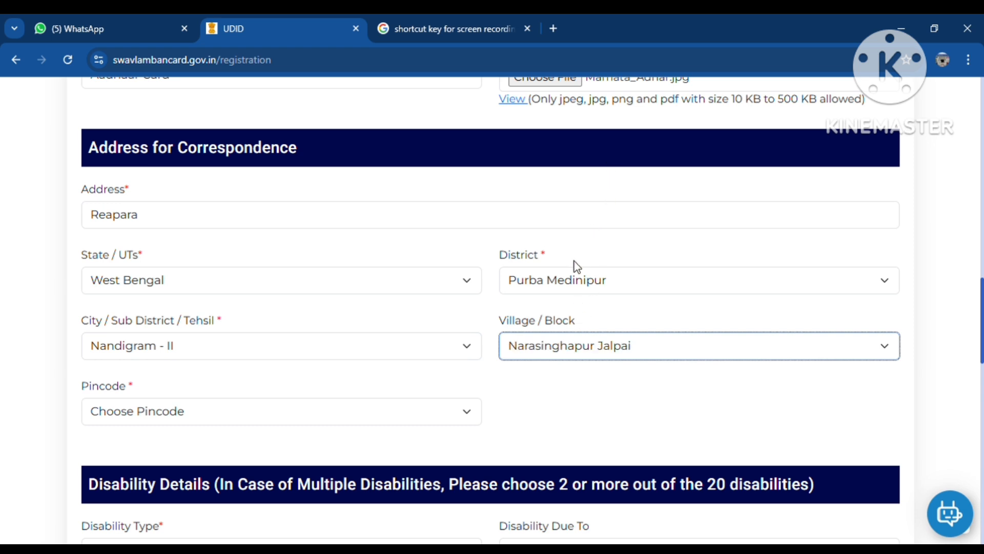
key("Down")
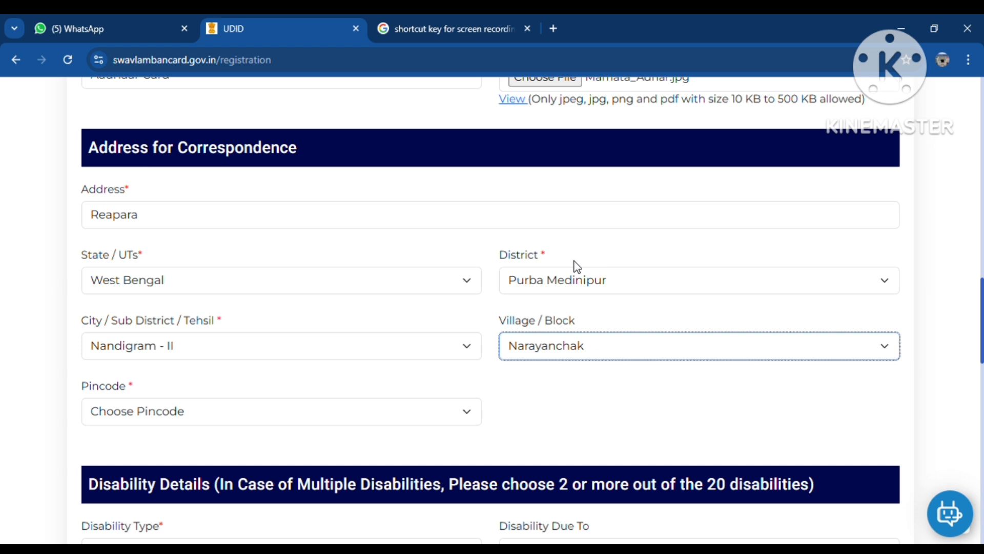
left_click(140, 413)
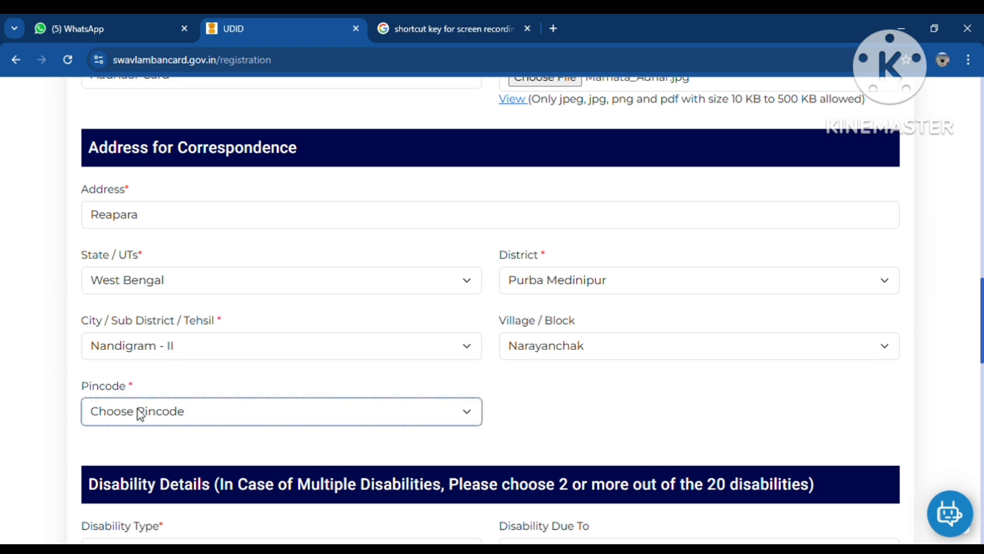
type("721656")
Step: Open the Disability Type list, browse it, and tick then untick Thalassemia
scroll(197, 321, "down", 5)
left_click(203, 268)
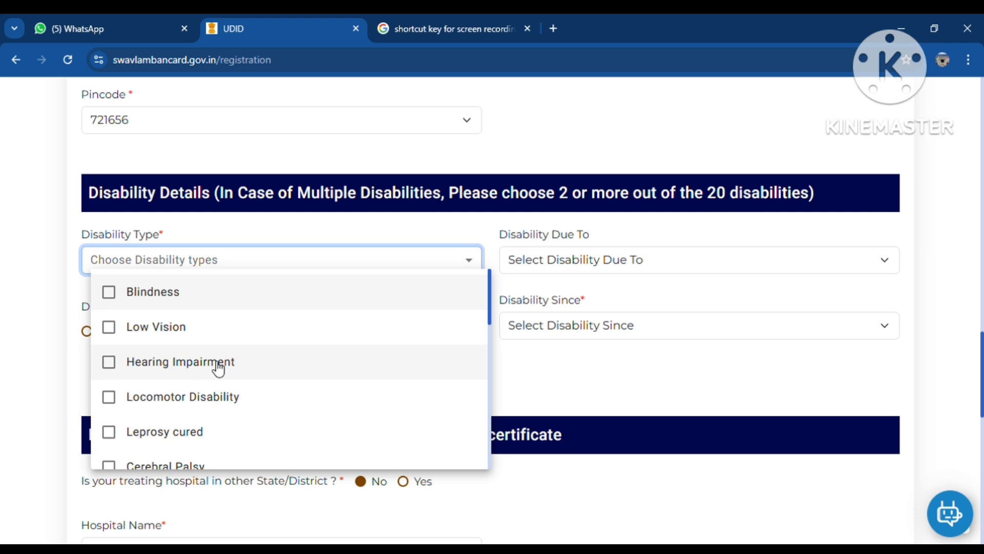
scroll(217, 368, "down", 1)
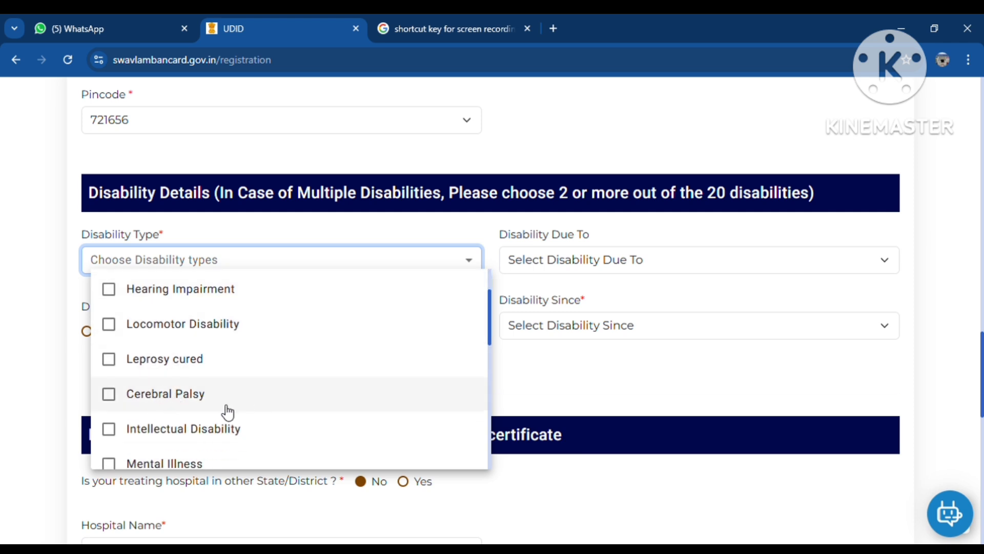
scroll(222, 411, "down", 1)
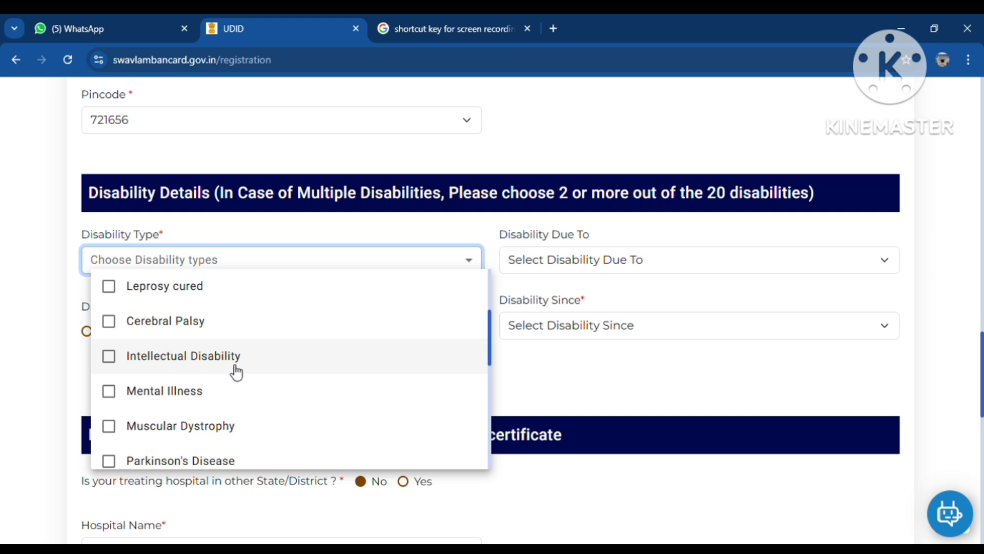
scroll(176, 398, "down", 1)
scroll(188, 369, "down", 1)
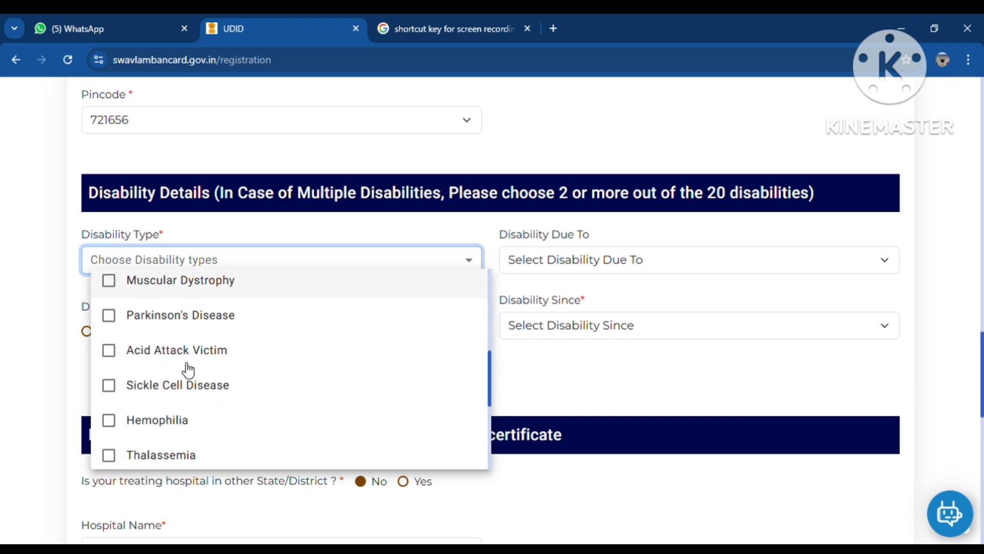
scroll(189, 368, "down", 2)
scroll(189, 368, "down", 2)
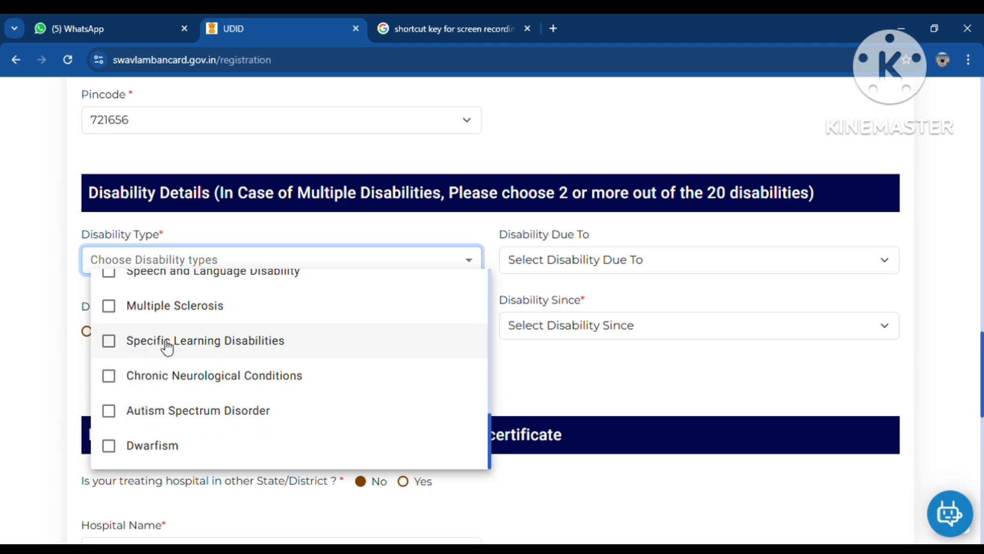
scroll(184, 354, "up", 1)
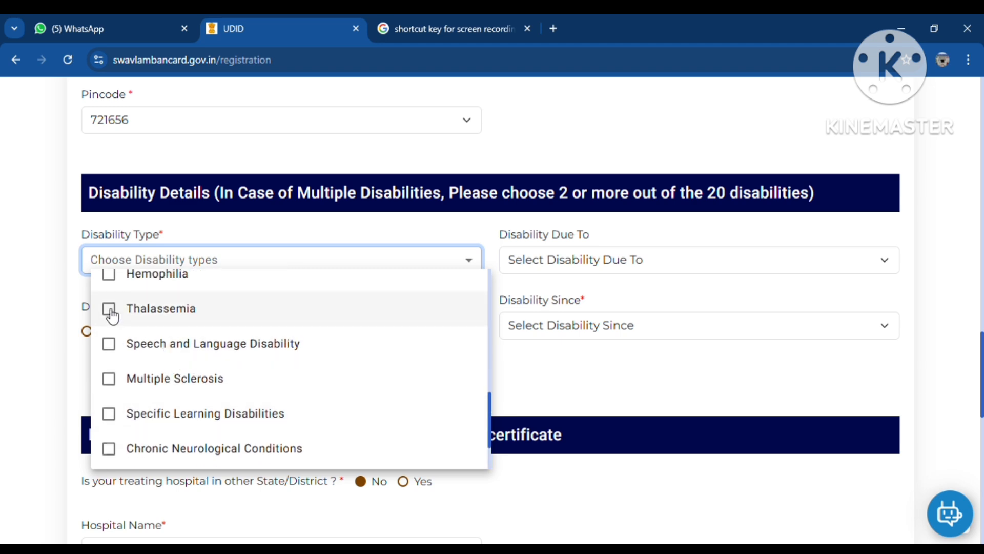
scroll(123, 328, "down", 1)
scroll(124, 335, "up", 1)
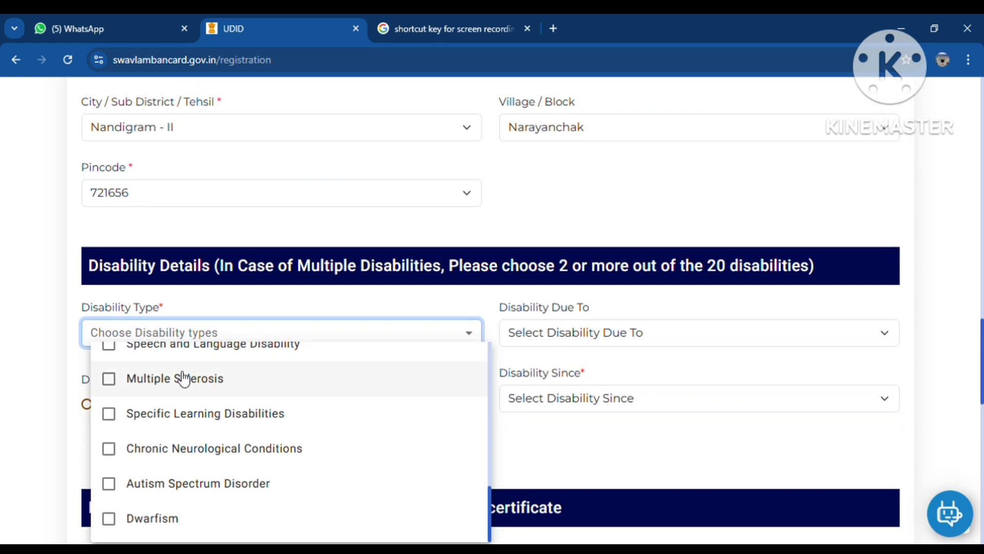
scroll(169, 410, "up", 1)
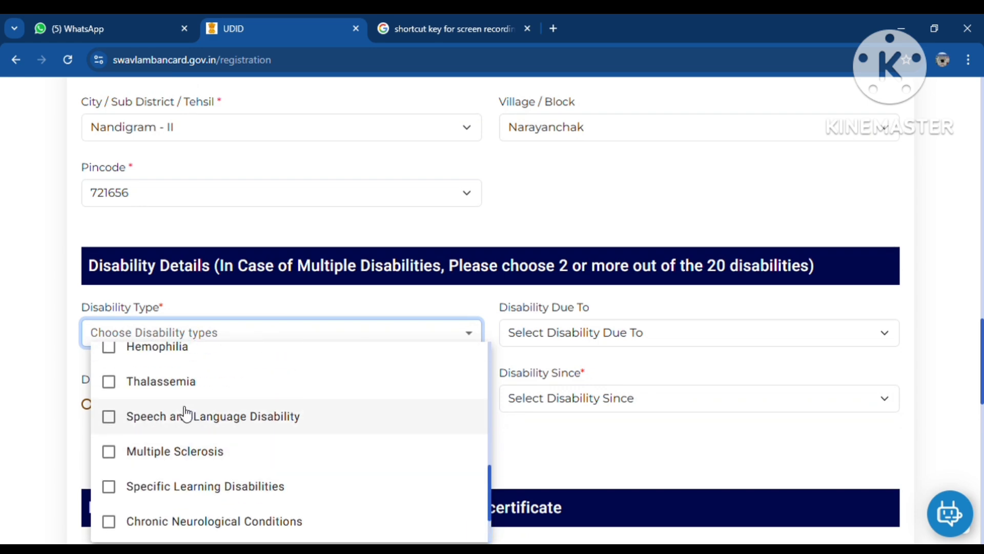
left_click(111, 386)
left_click(114, 384)
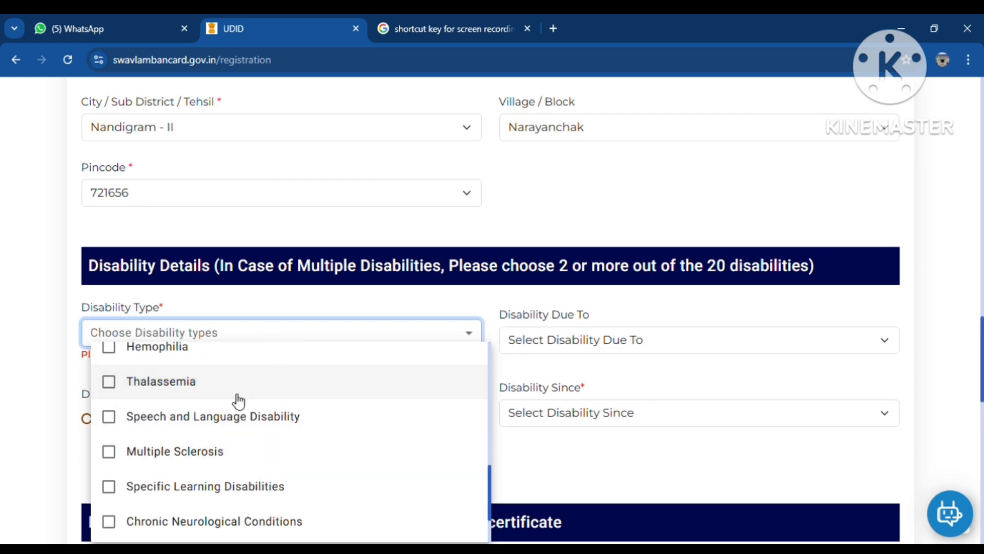
Step: Tick Chronic Neurological Conditions in the Disability Type list and close the list
scroll(231, 407, "down", 4)
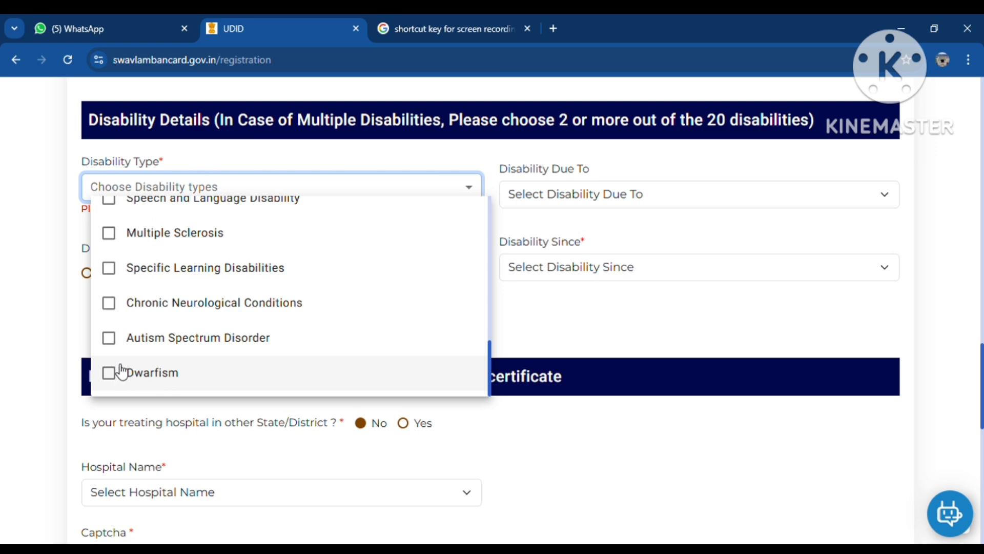
scroll(172, 317, "up", 1)
scroll(173, 317, "up", 5)
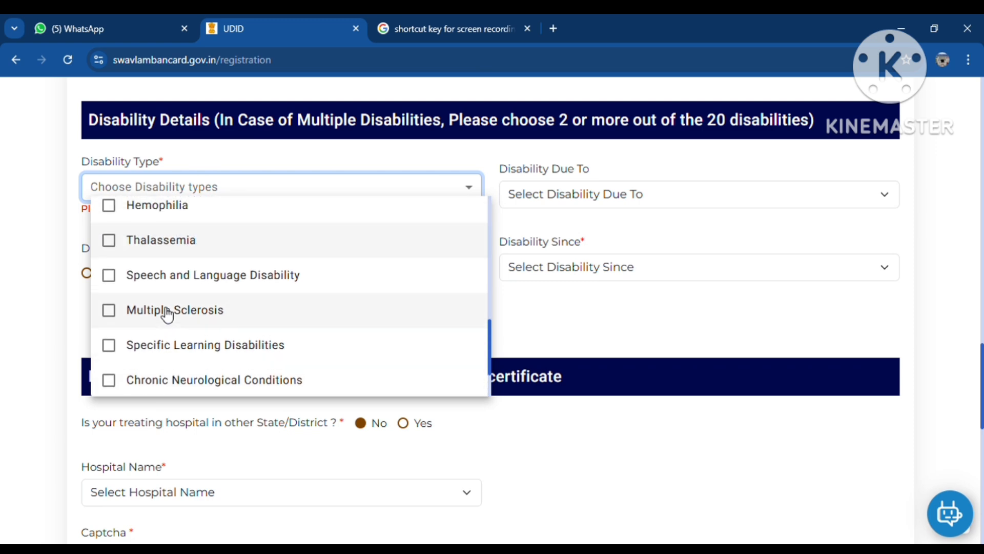
scroll(167, 313, "up", 4)
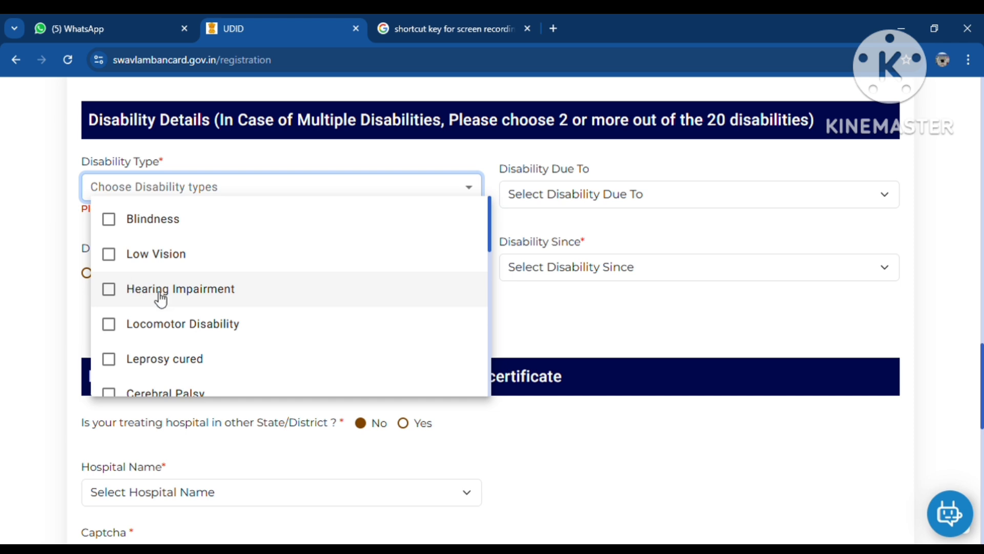
scroll(174, 303, "down", 1)
scroll(126, 335, "down", 5)
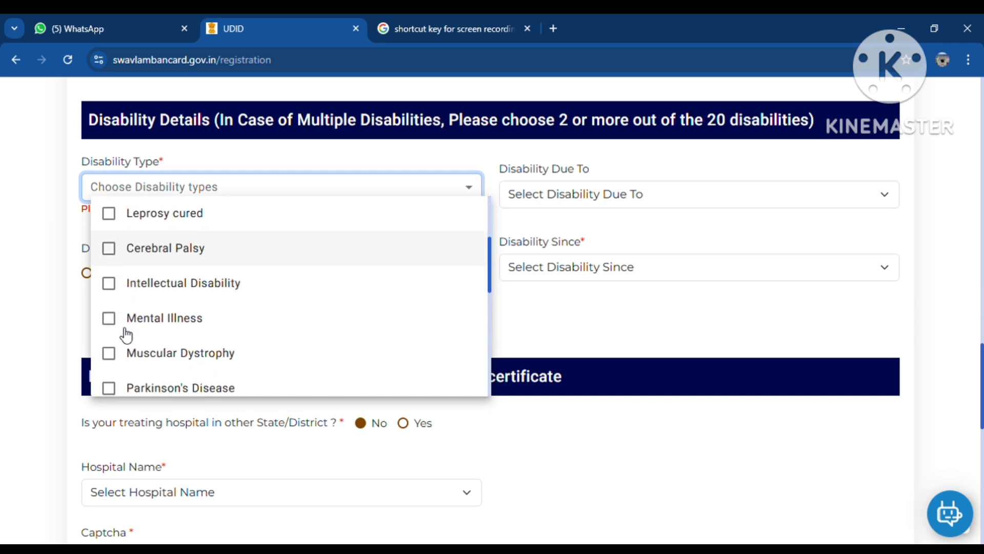
scroll(123, 341, "down", 3)
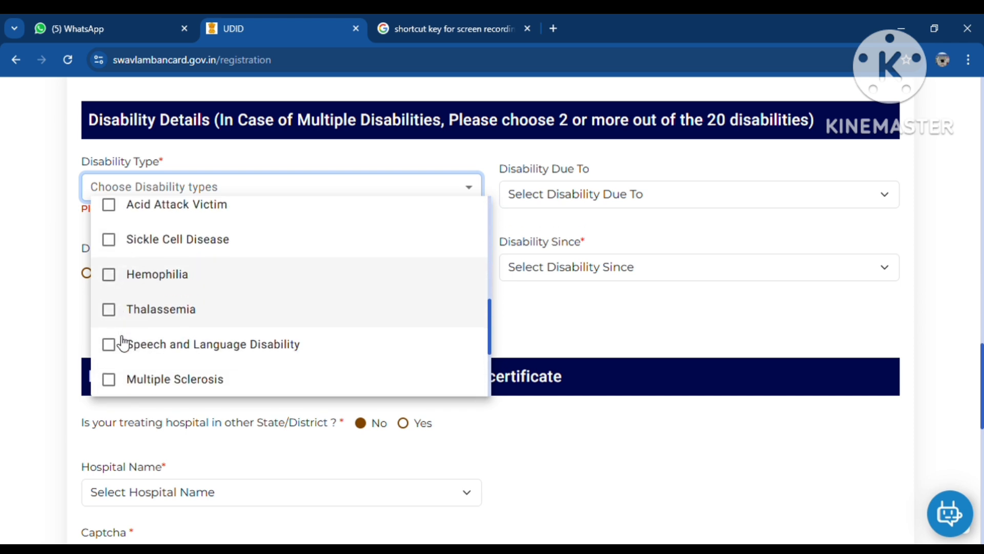
scroll(120, 323, "down", 1)
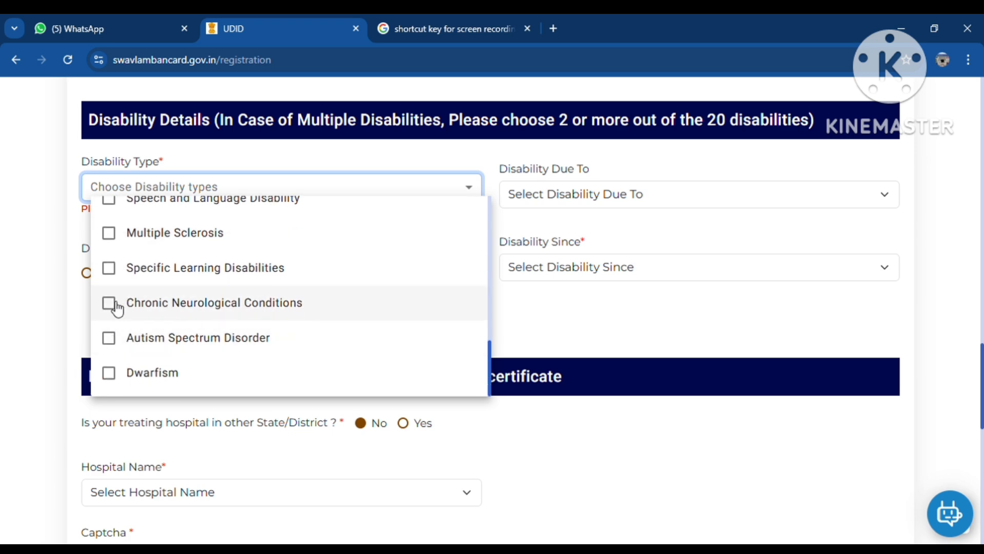
left_click(117, 307)
left_click(644, 315)
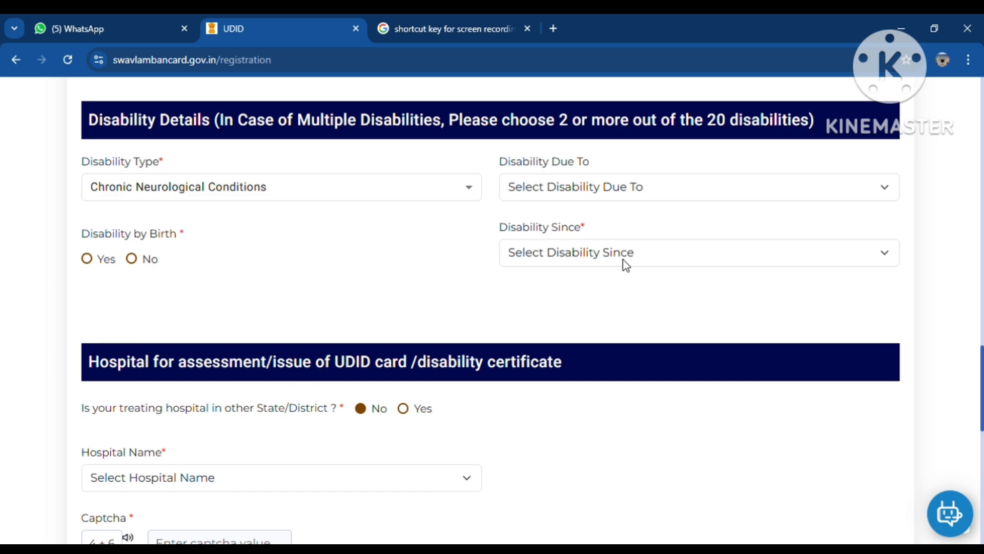
Step: Reopen the Disability Type list and tick Locomotor Disability
scroll(564, 277, "up", 1)
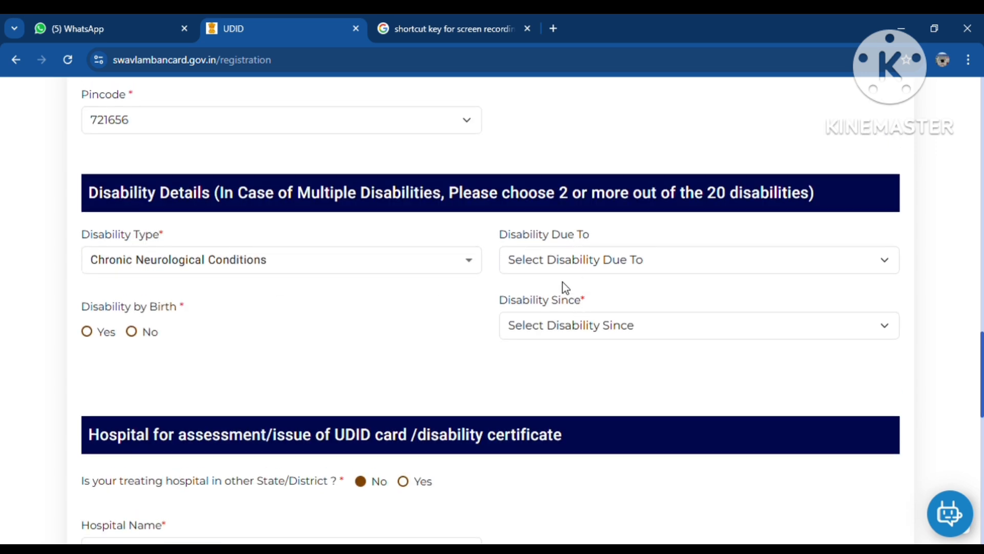
left_click(566, 265)
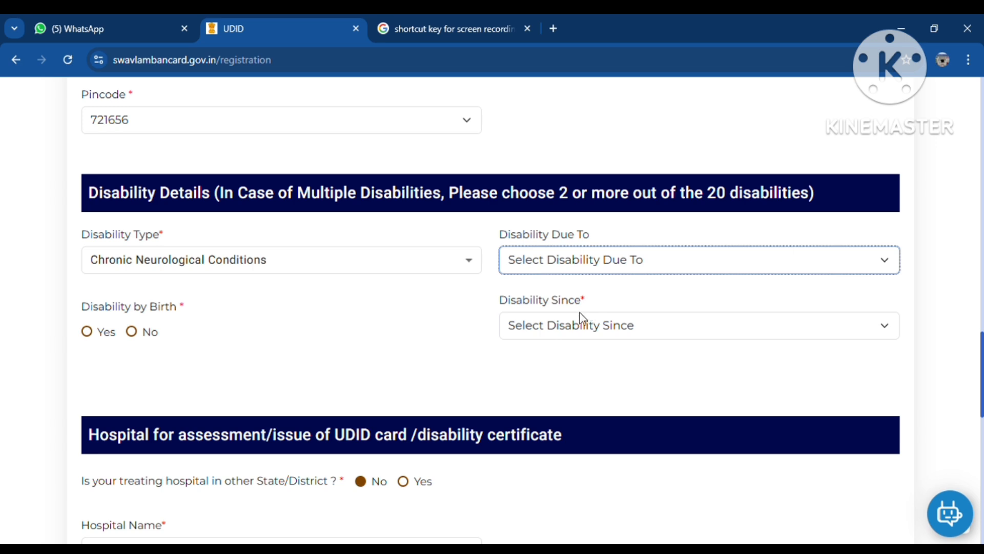
left_click(345, 263)
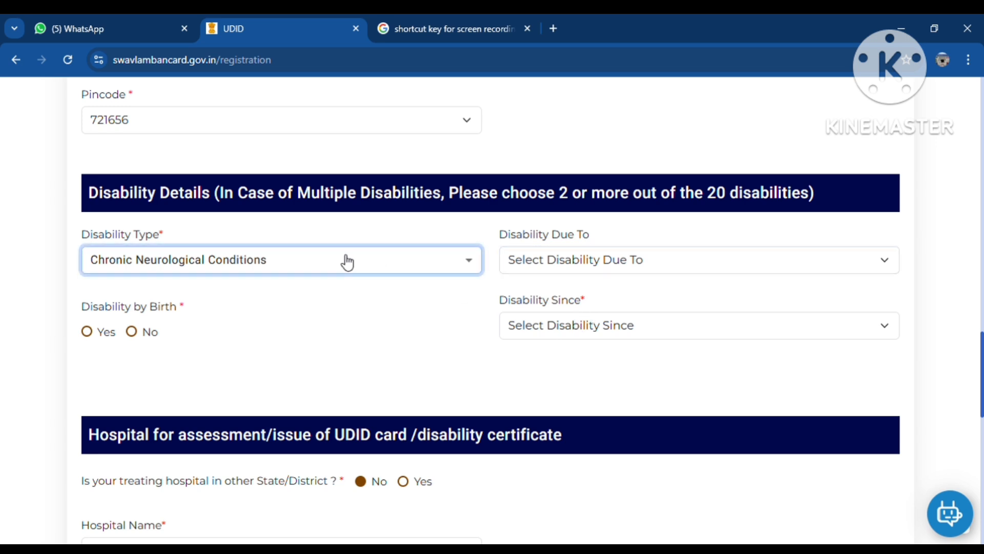
left_click(261, 265)
scroll(177, 395, "down", 2)
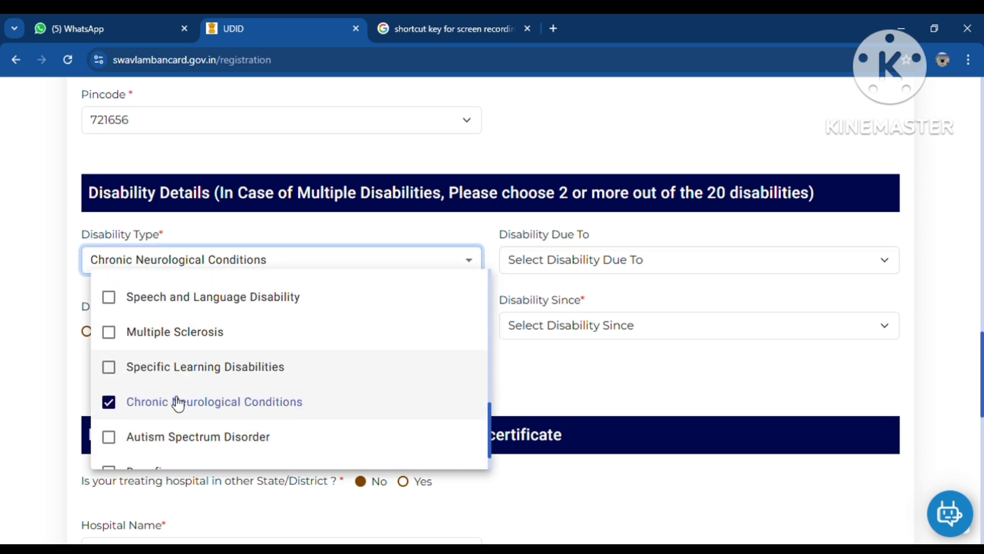
scroll(187, 393, "down", 1)
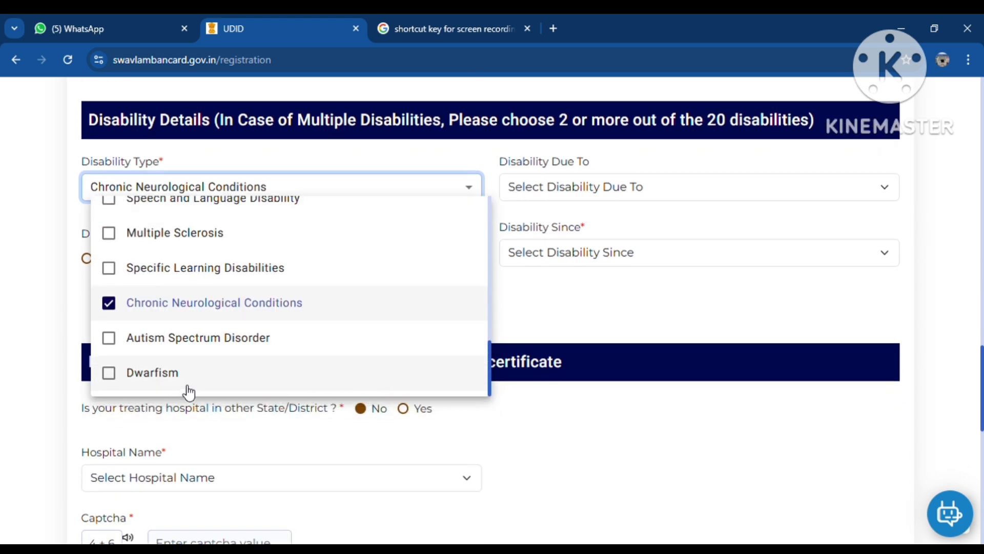
scroll(212, 341, "up", 3)
scroll(201, 314, "up", 2)
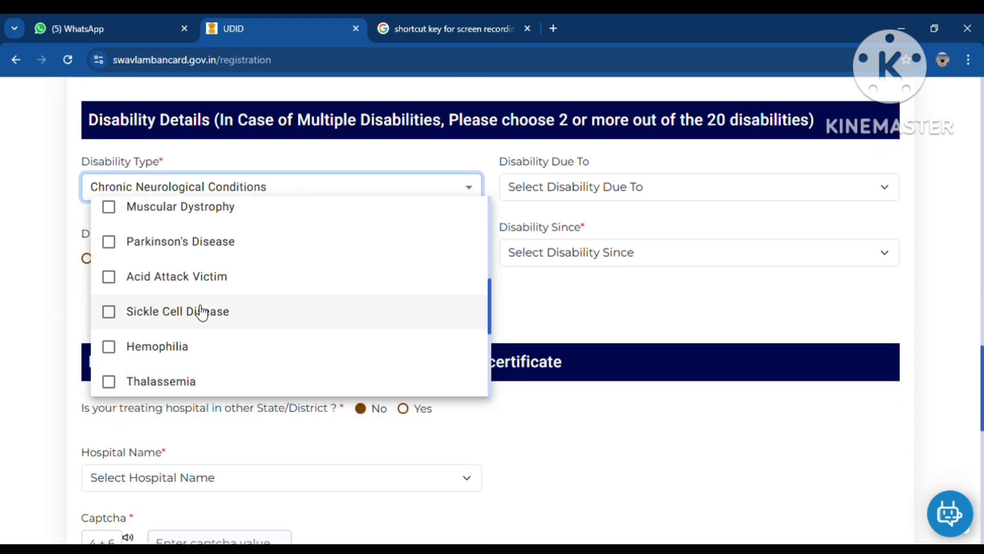
scroll(194, 286, "up", 4)
scroll(154, 275, "up", 2)
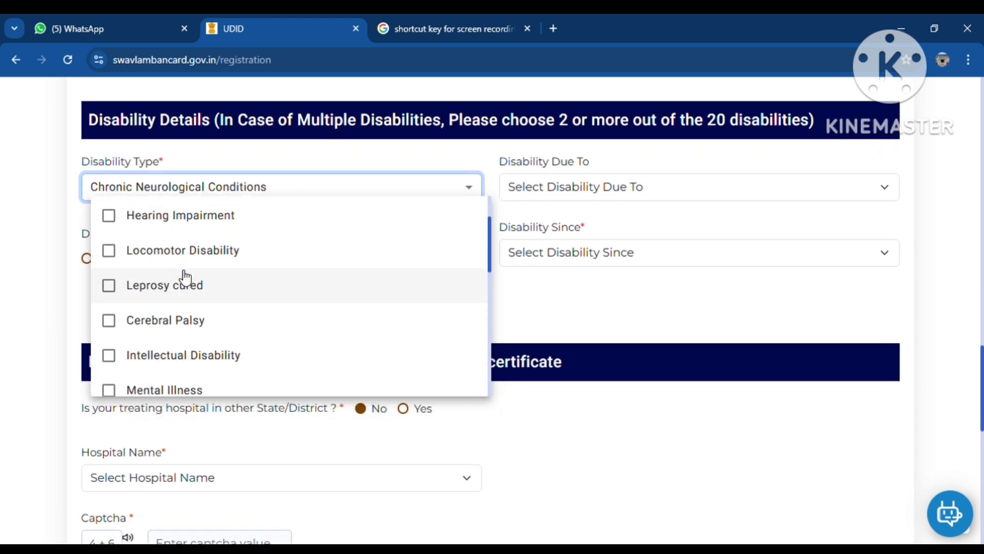
left_click(111, 256)
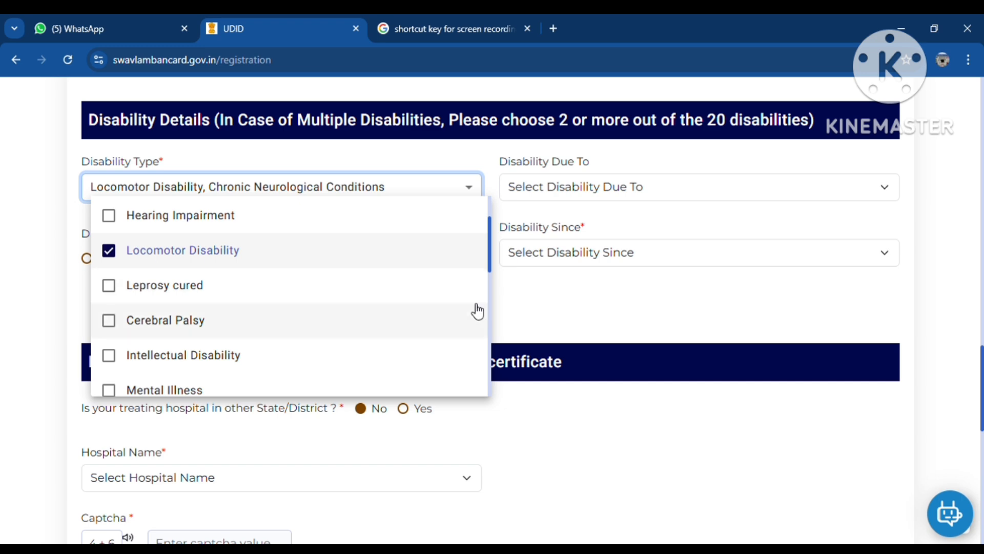
Step: Untick Chronic Neurological Conditions so Locomotor Disability is the only type chosen
scroll(205, 287, "down", 10)
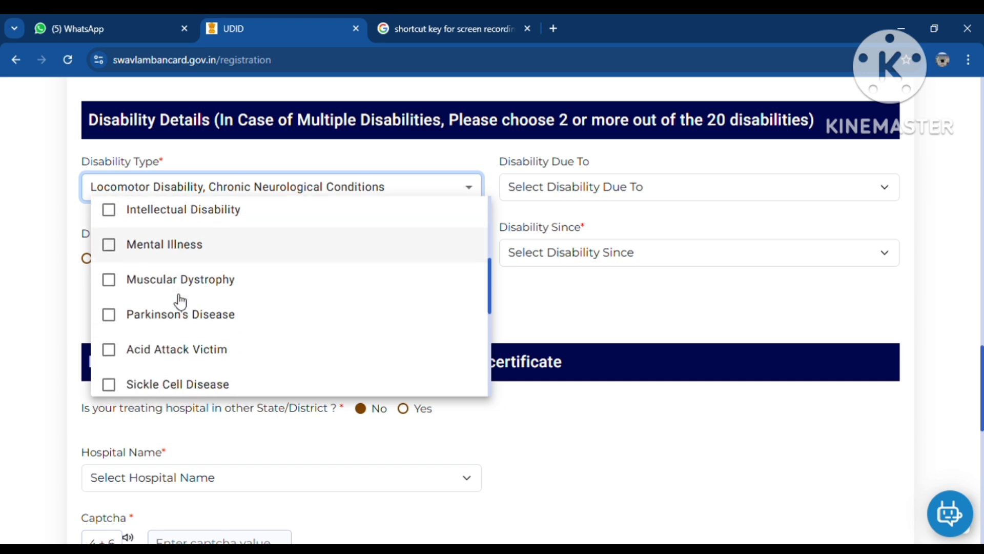
scroll(170, 335, "down", 2)
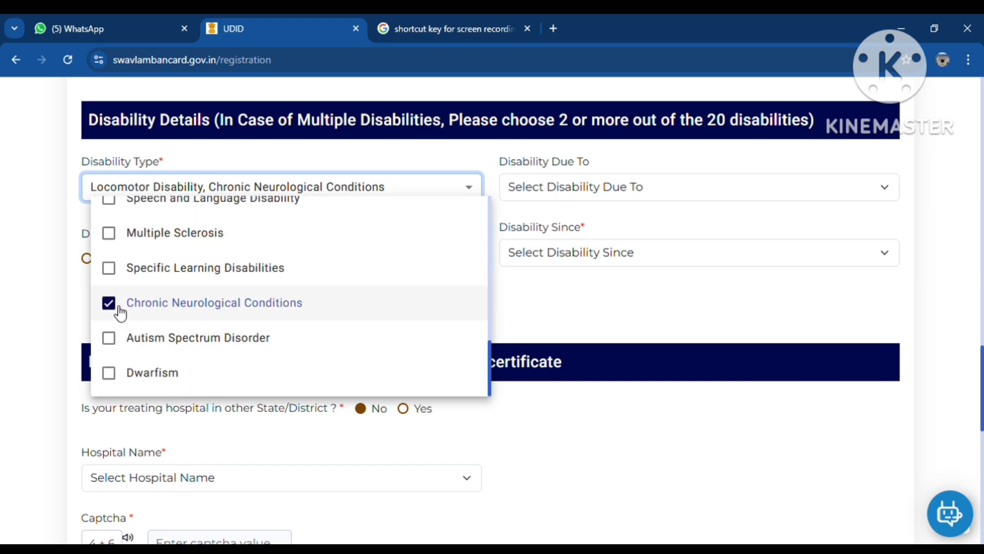
left_click(114, 305)
left_click(658, 307)
left_click(610, 195)
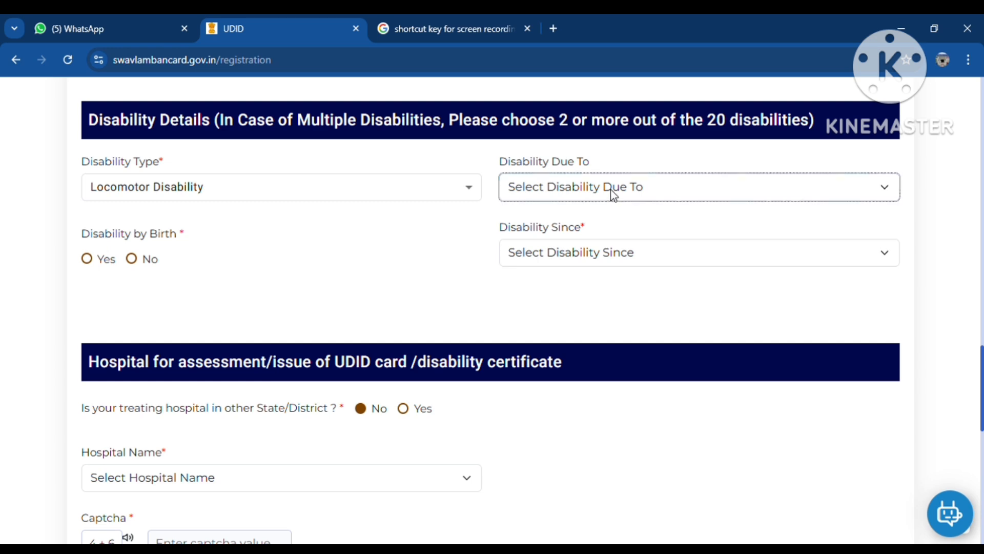
Step: Set Disability Due To to Accident and answer No for Disability by Birth
left_click(540, 236)
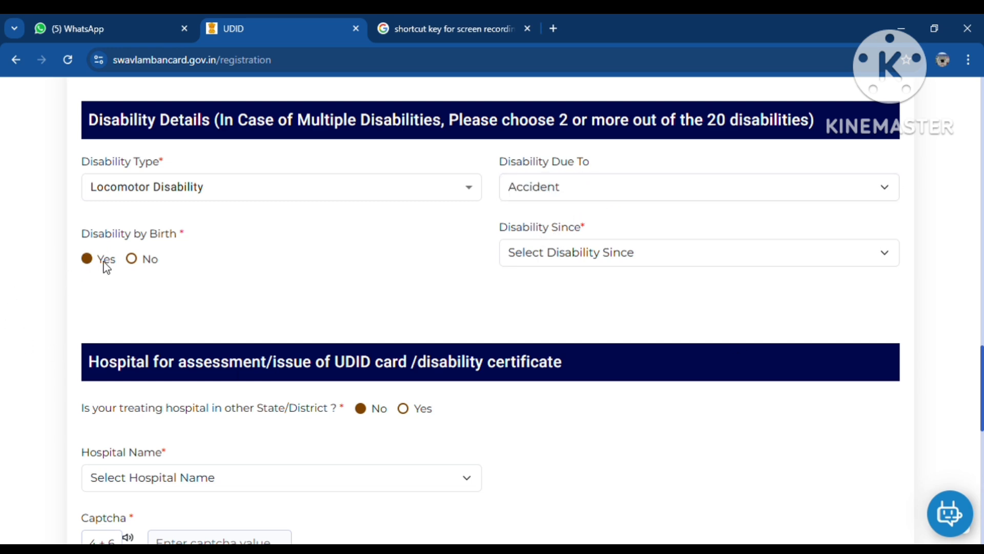
left_click(132, 259)
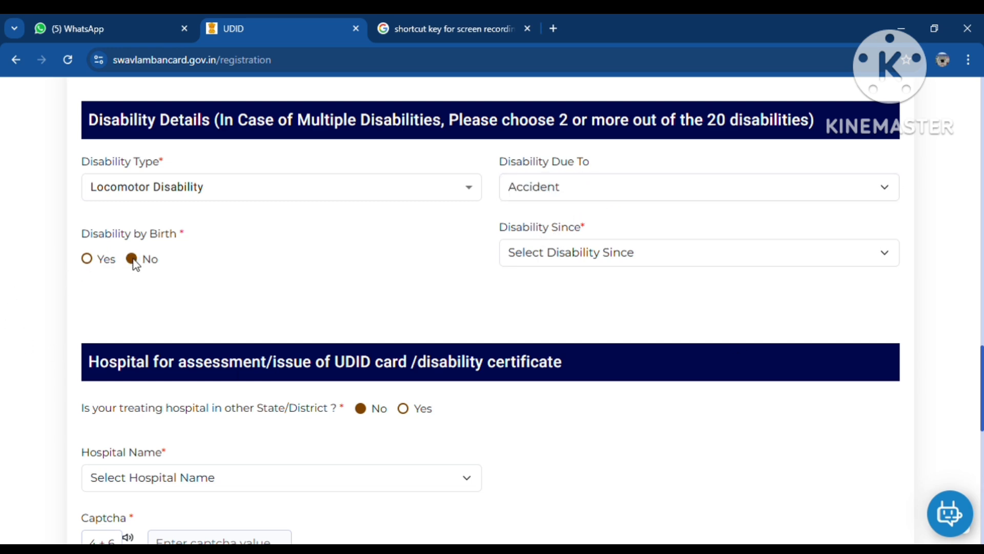
left_click(598, 260)
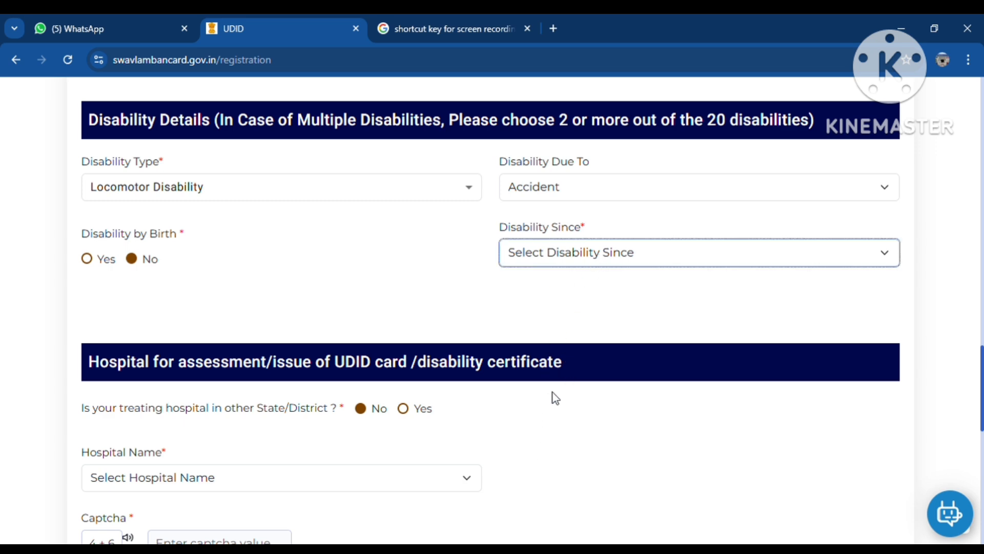
left_click(425, 275)
scroll(308, 431, "down", 3)
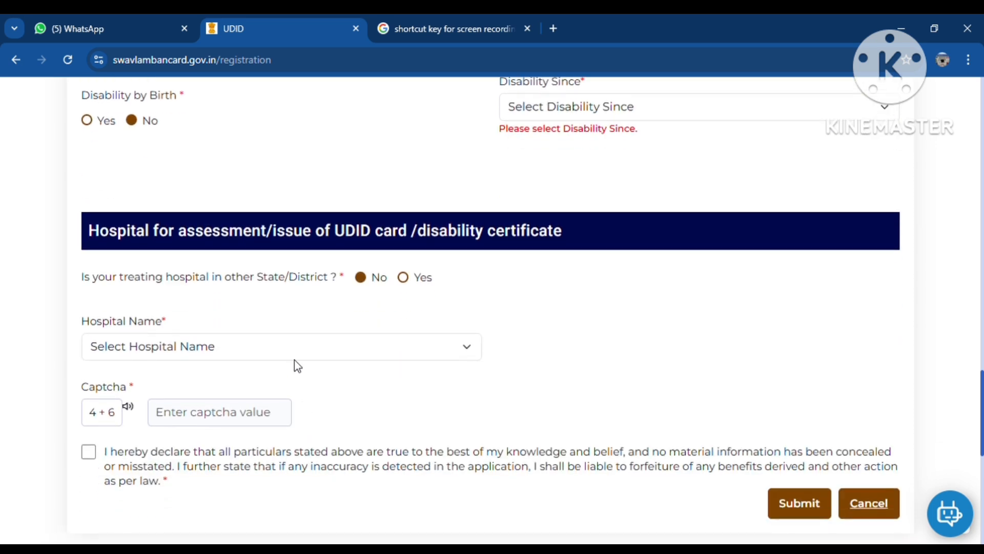
left_click(257, 344)
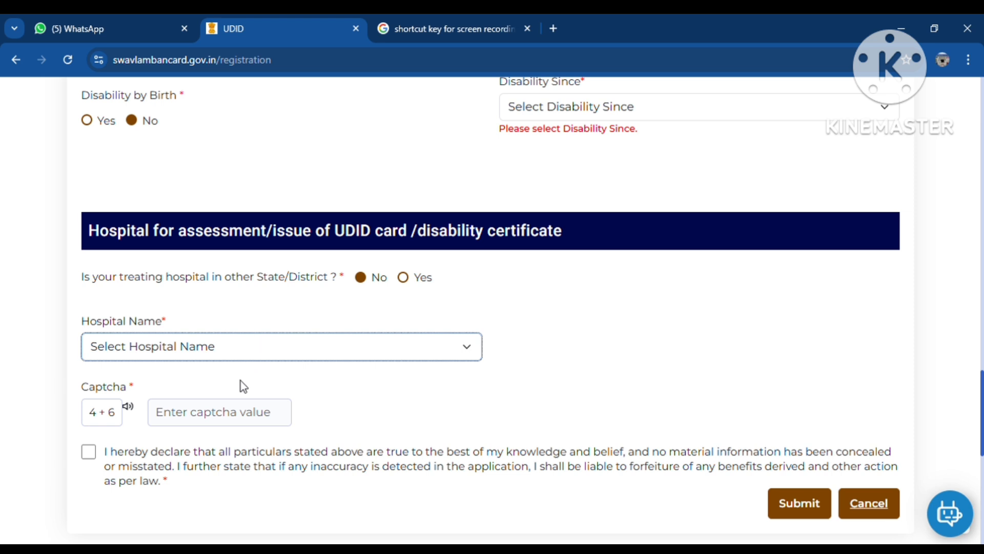
Step: Enter 10 as the captcha answer, tick the declaration, and submit the form
left_click(270, 407)
type("10")
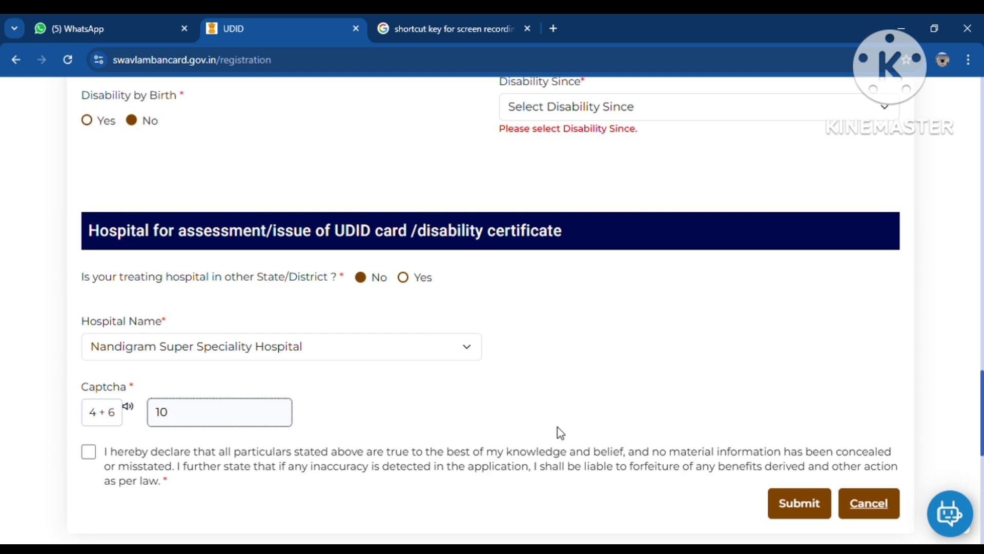
left_click(89, 455)
left_click(88, 456)
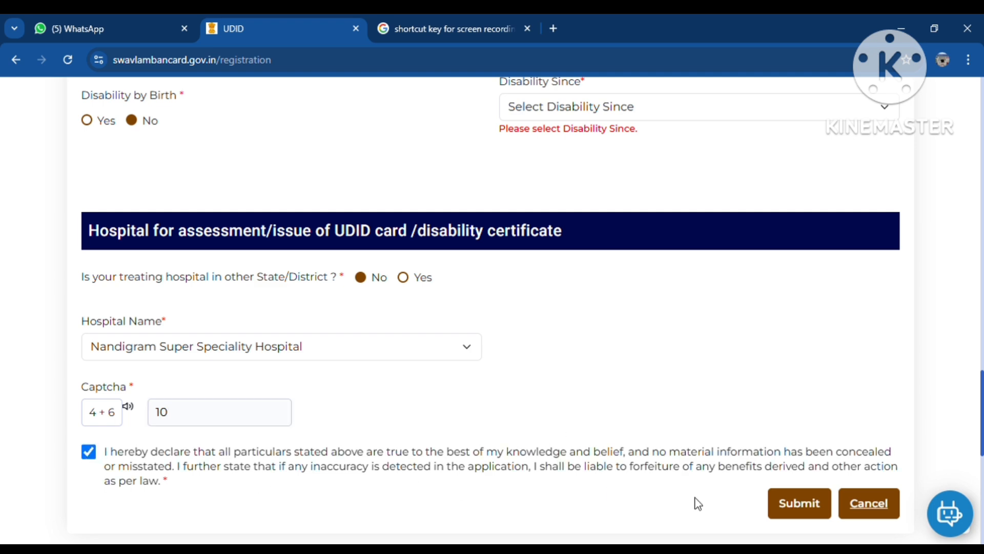
left_click(813, 507)
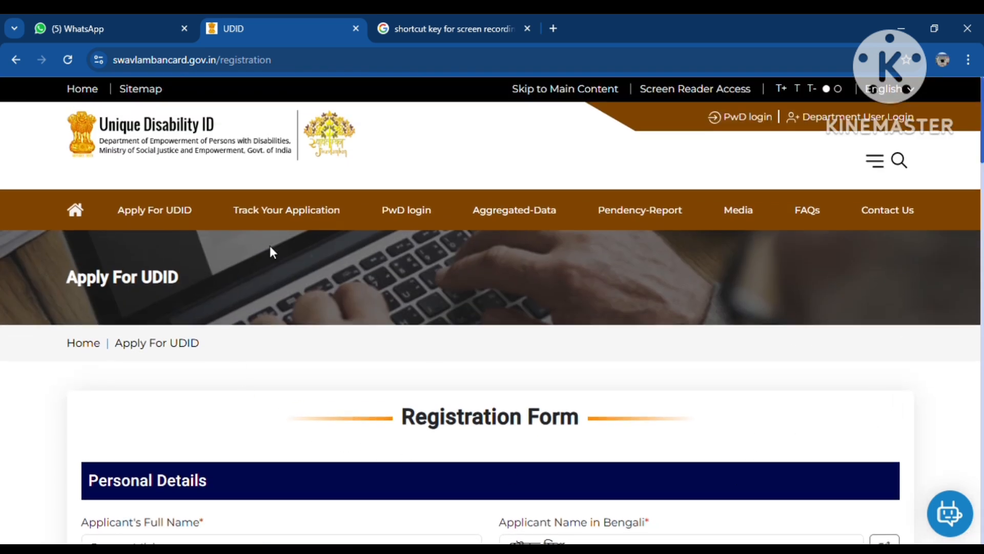
Step: Open Track Your Application and, after trying each lookup option, select Aadhaar Number
left_click(302, 218)
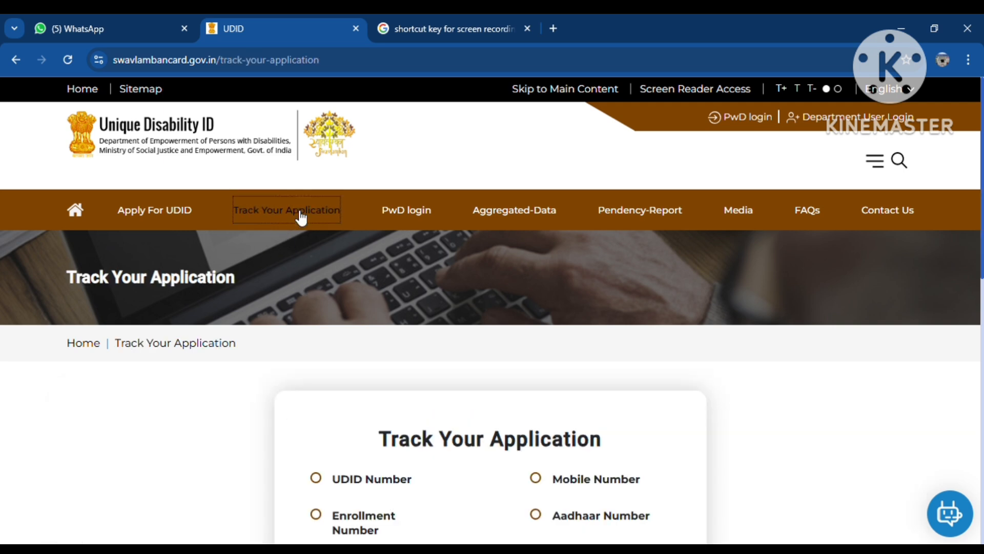
scroll(355, 282, "down", 3)
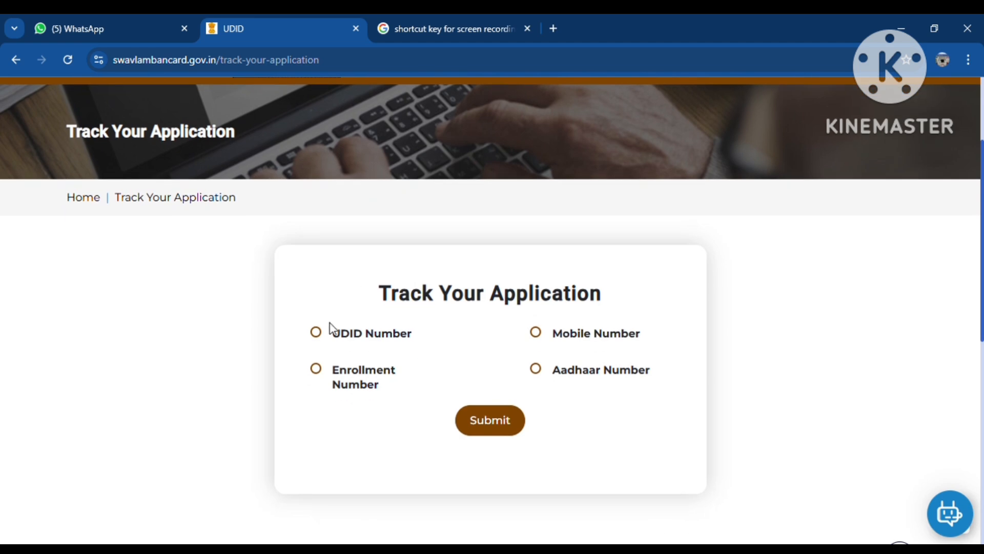
left_click(315, 333)
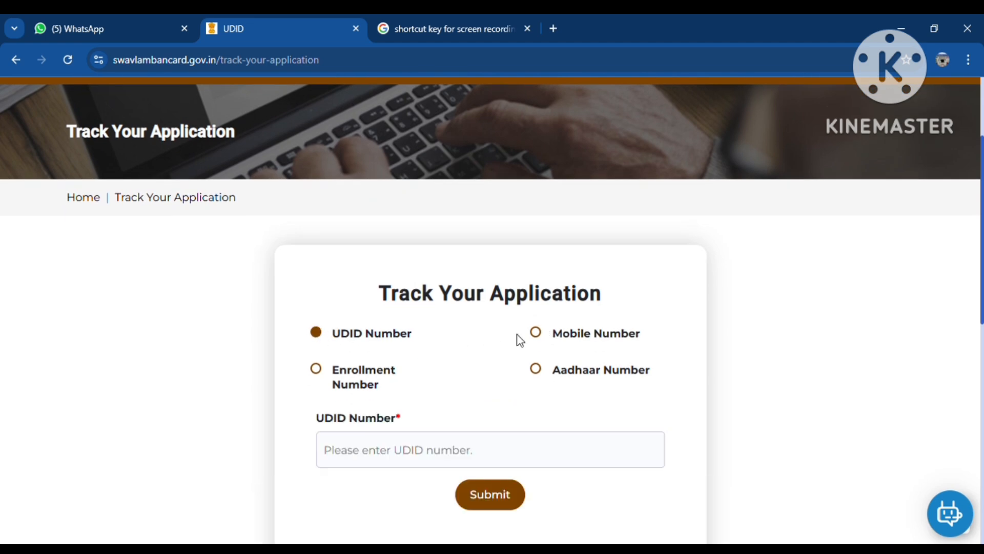
left_click(535, 334)
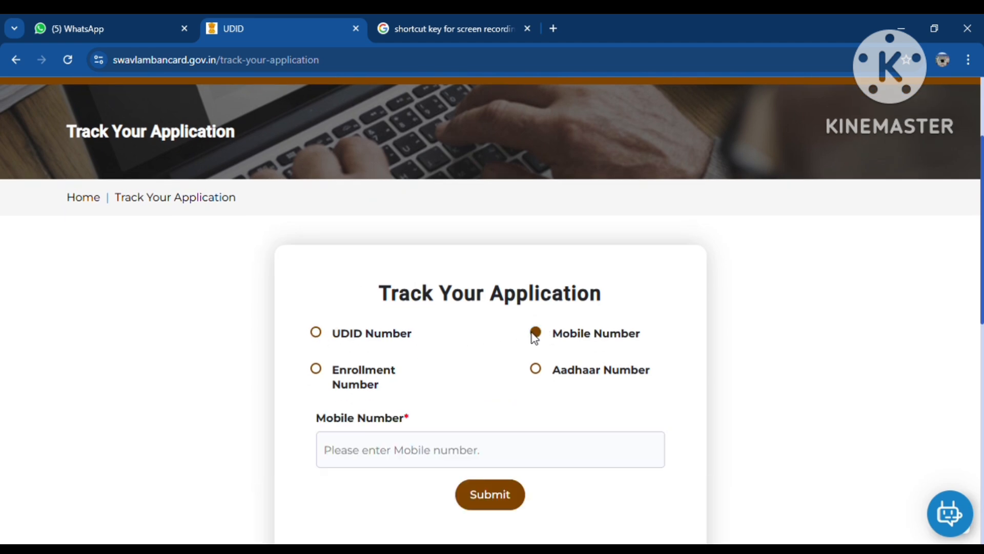
left_click(316, 369)
left_click(536, 369)
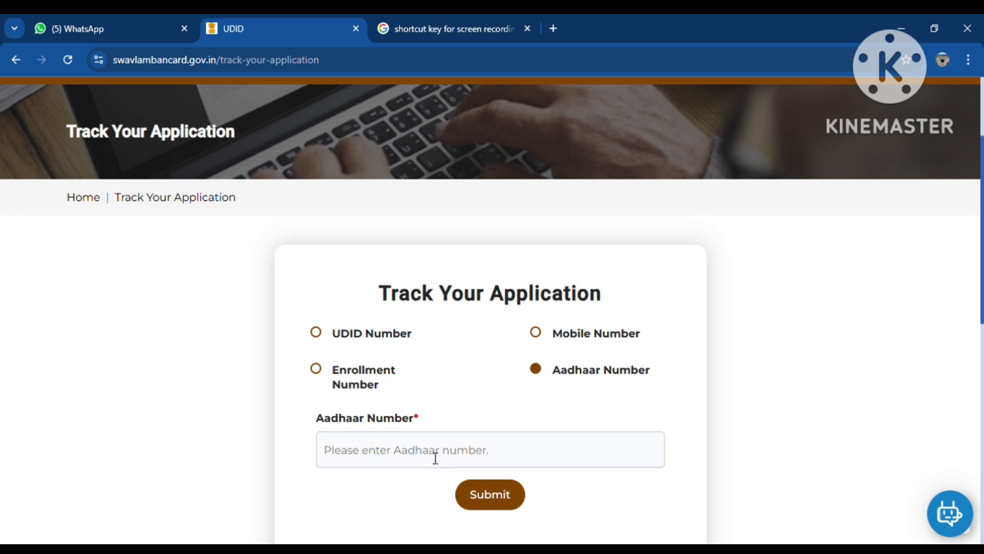
Step: Return from the tracking page to the portal home page
scroll(718, 414, "down", 2)
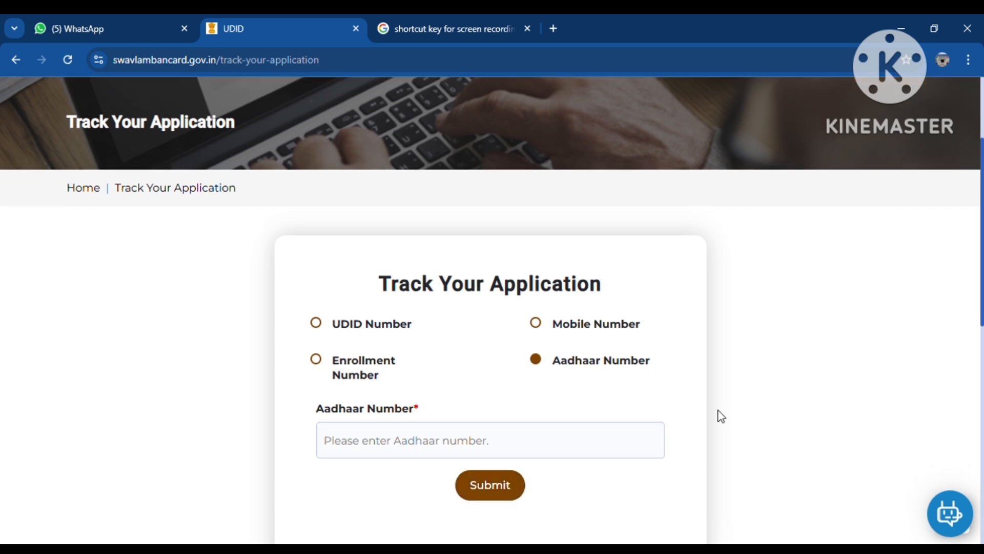
scroll(709, 411, "up", 5)
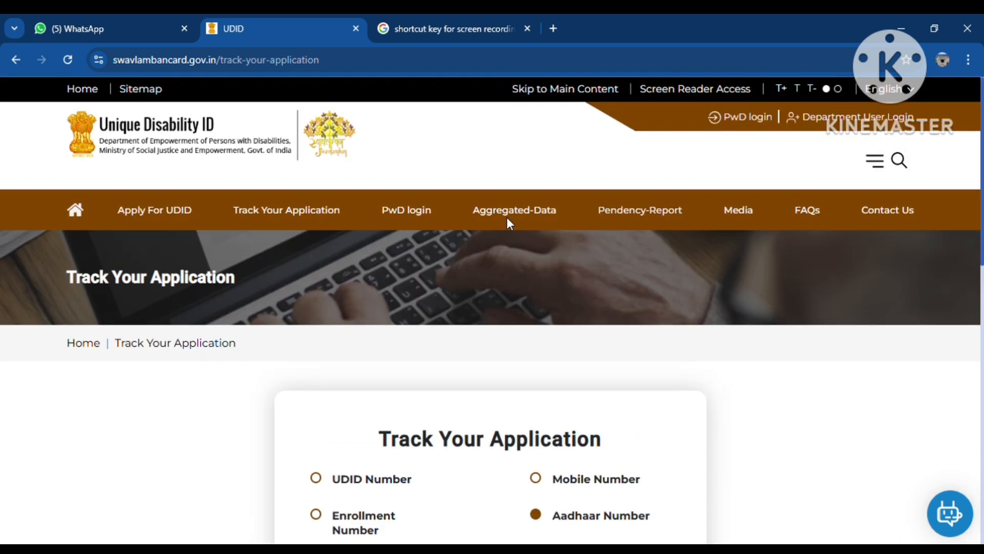
left_click(82, 217)
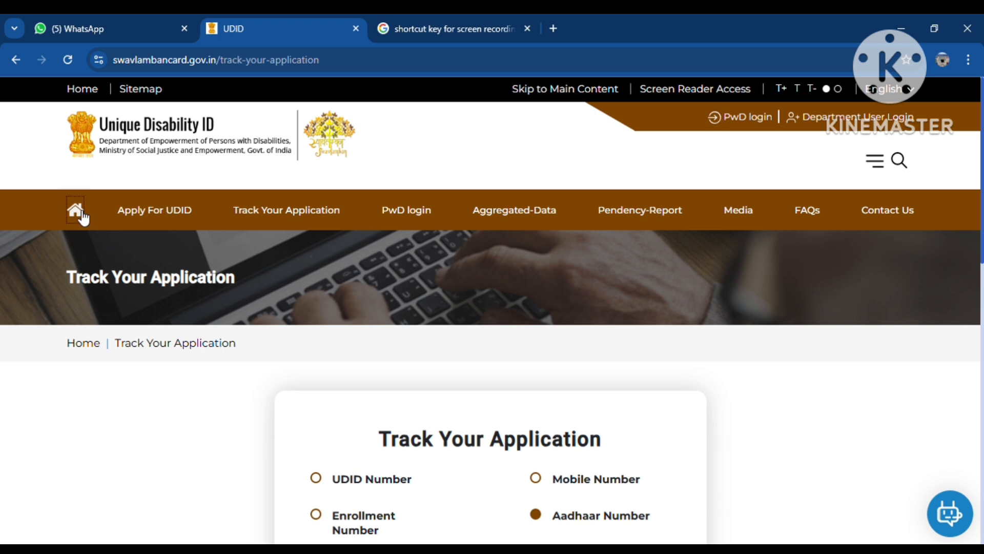